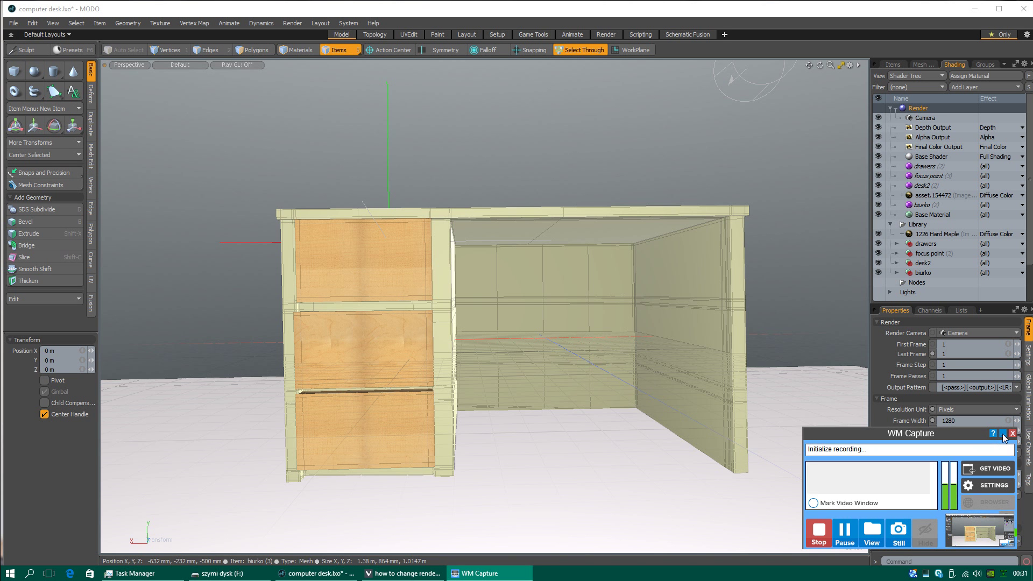
- Orbit and zoom the Perspective viewport to a higher, closer view of the desk
click(1002, 433)
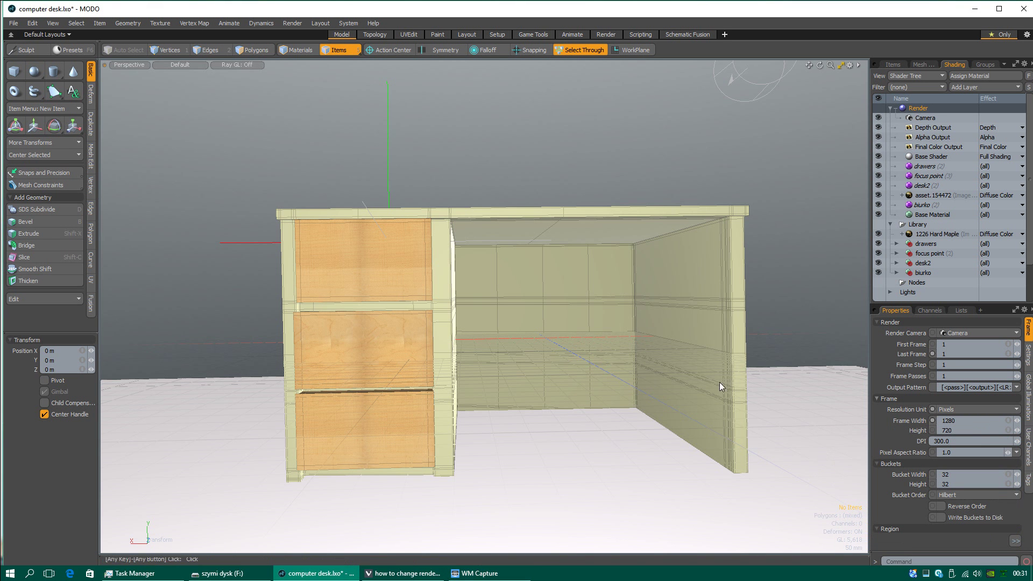
alt+drag(615, 346, 505, 308)
alt+right_drag(506, 308, 488, 263)
alt+drag(571, 230, 285, 139)
click(291, 23)
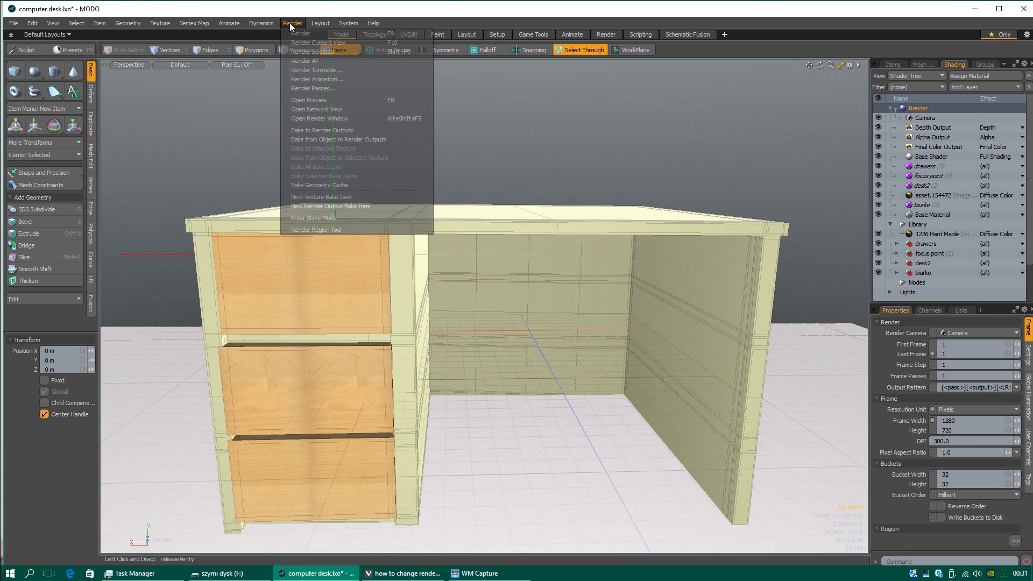
click(456, 22)
alt+drag(483, 76, 565, 199)
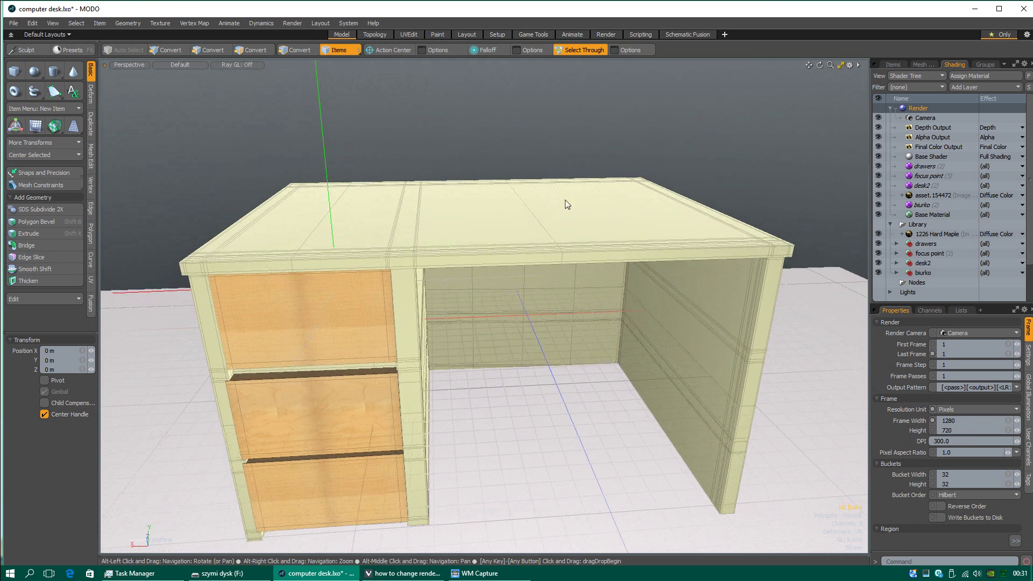
- Turn on Override Render Resolution for the scene camera at 1280 × 720
click(923, 116)
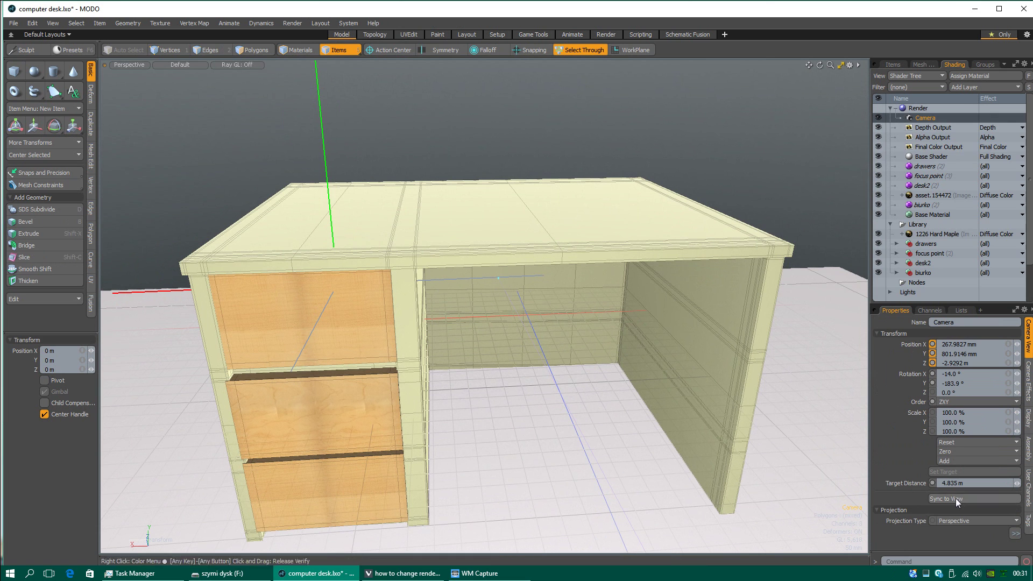
click(1014, 533)
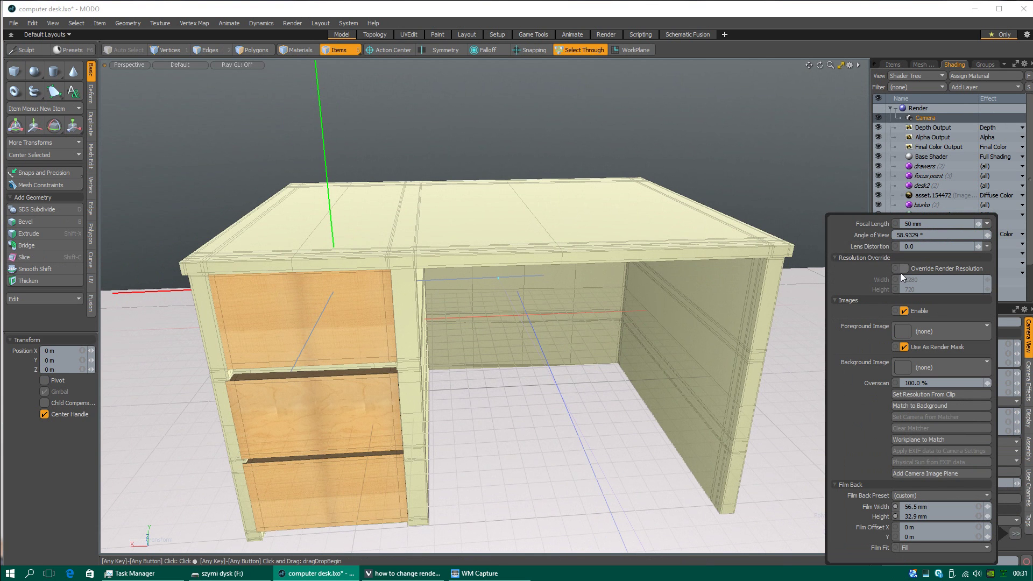
click(903, 268)
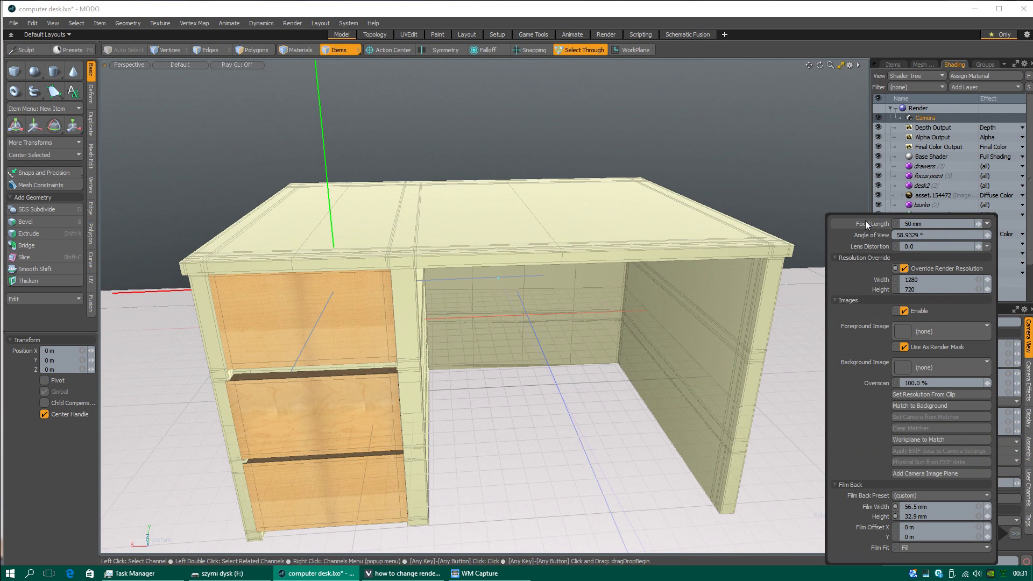
drag(849, 217, 582, 158)
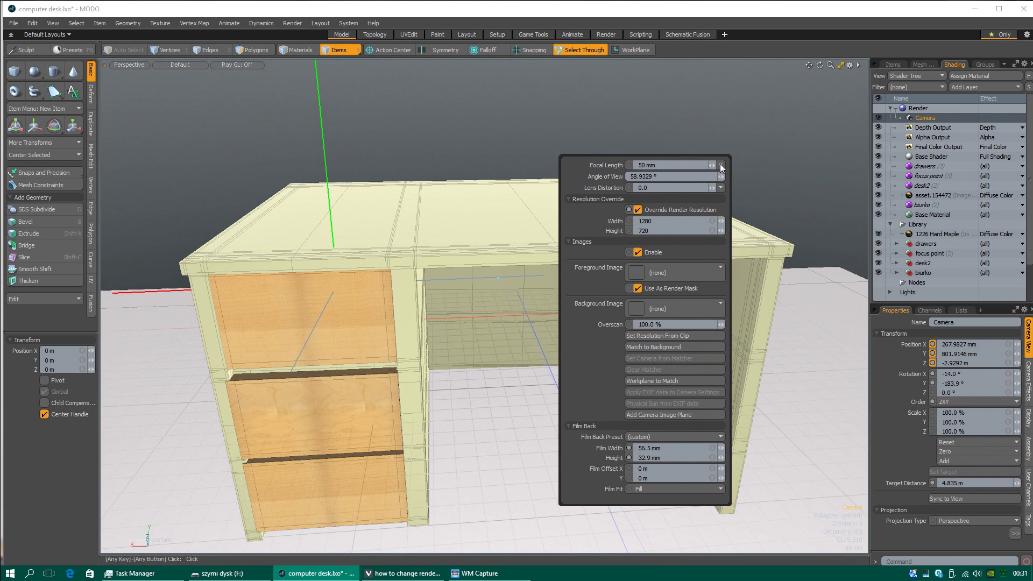
click(915, 109)
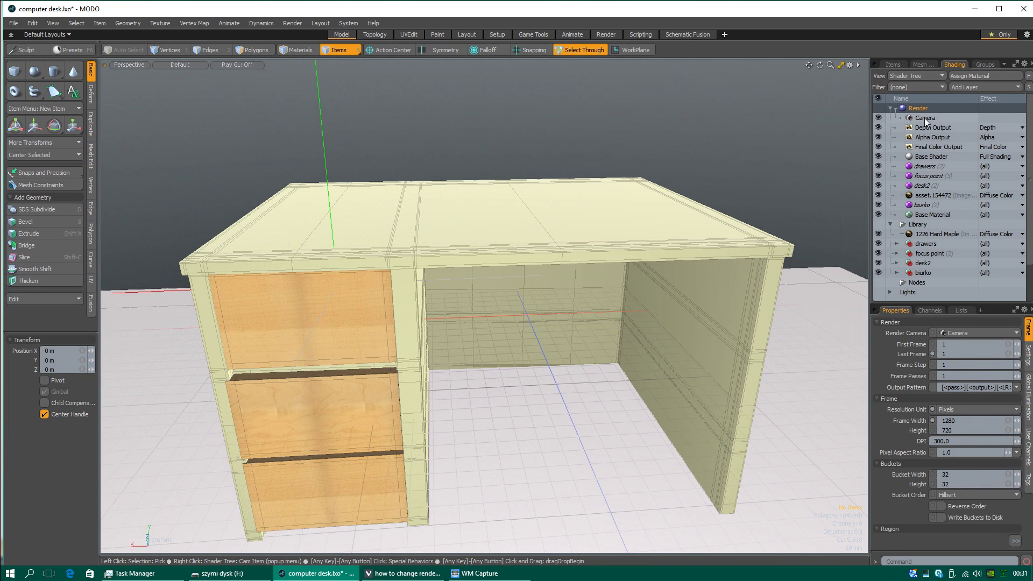
- Toggle the Shader Tree's Render group, select Camera, and cancel its rename
click(890, 108)
click(890, 109)
click(891, 109)
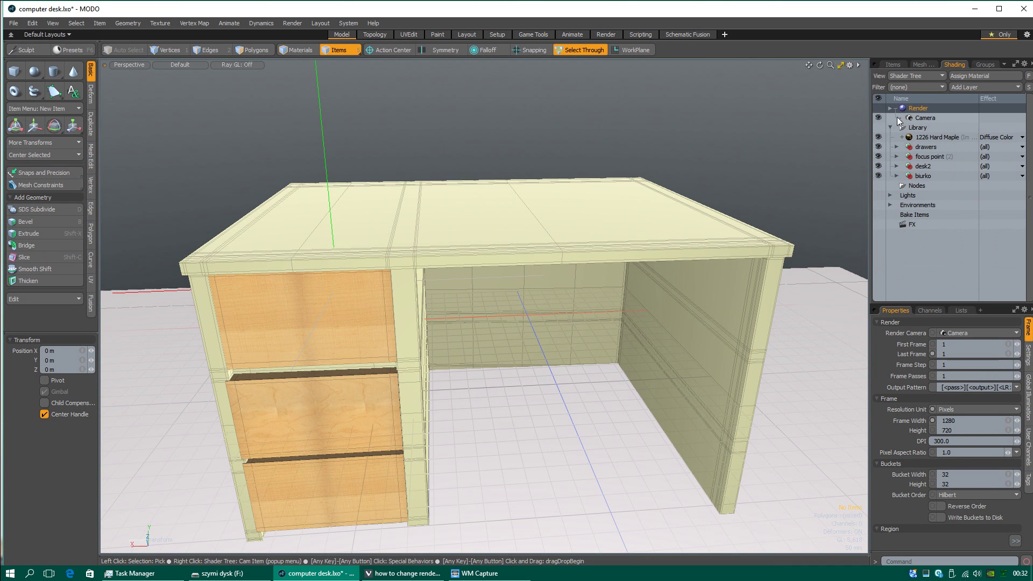
click(902, 121)
click(897, 110)
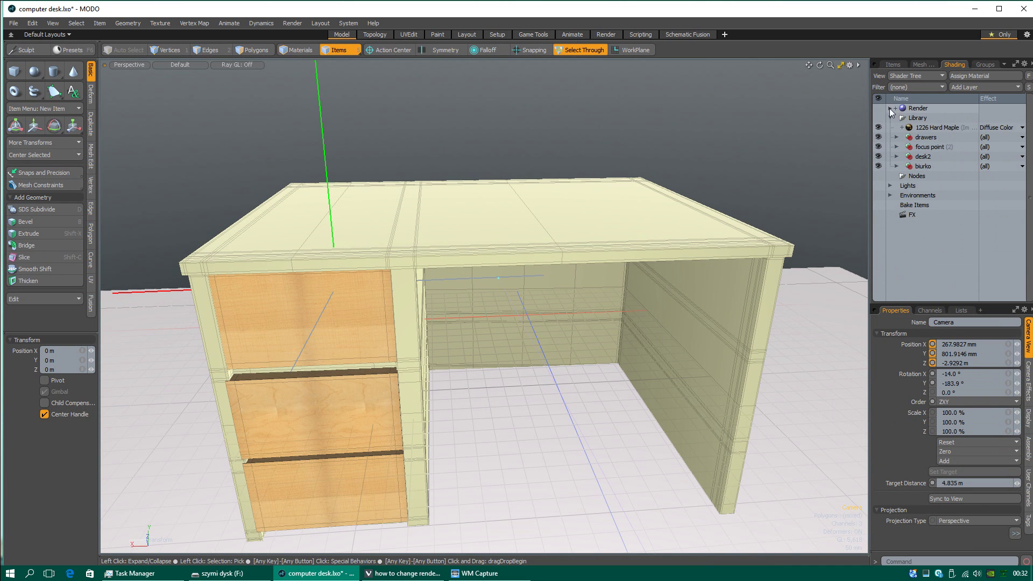
click(890, 109)
click(890, 108)
click(896, 109)
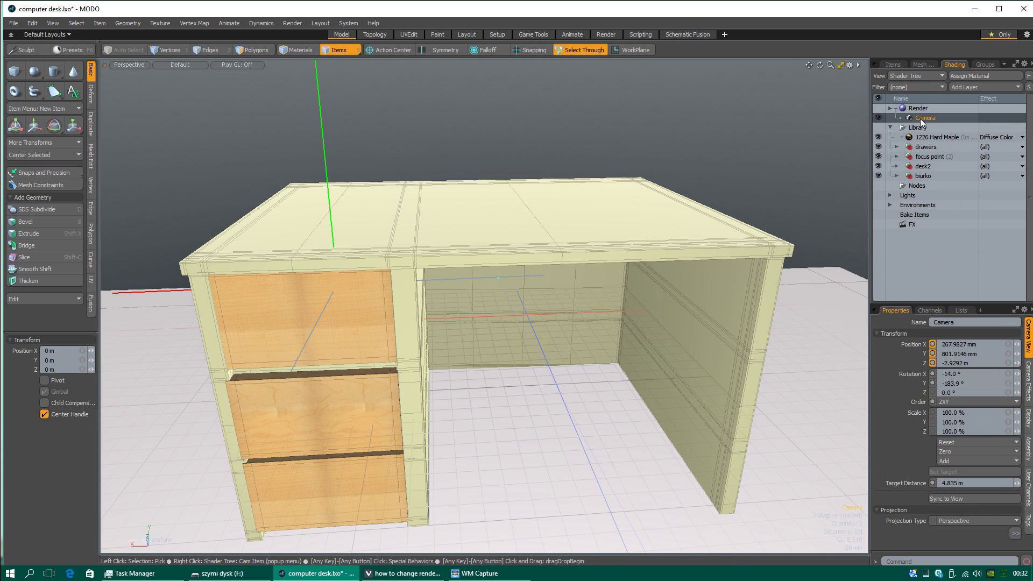
double_click(919, 118)
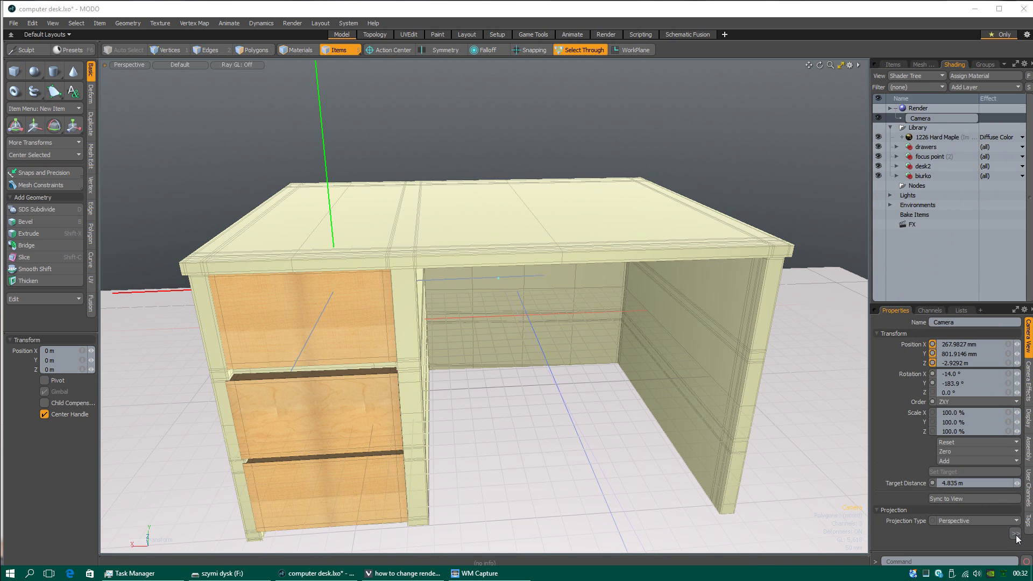
click(1015, 537)
- Set the camera's resolution override Width to 1920 and Height to 1080
click(1015, 535)
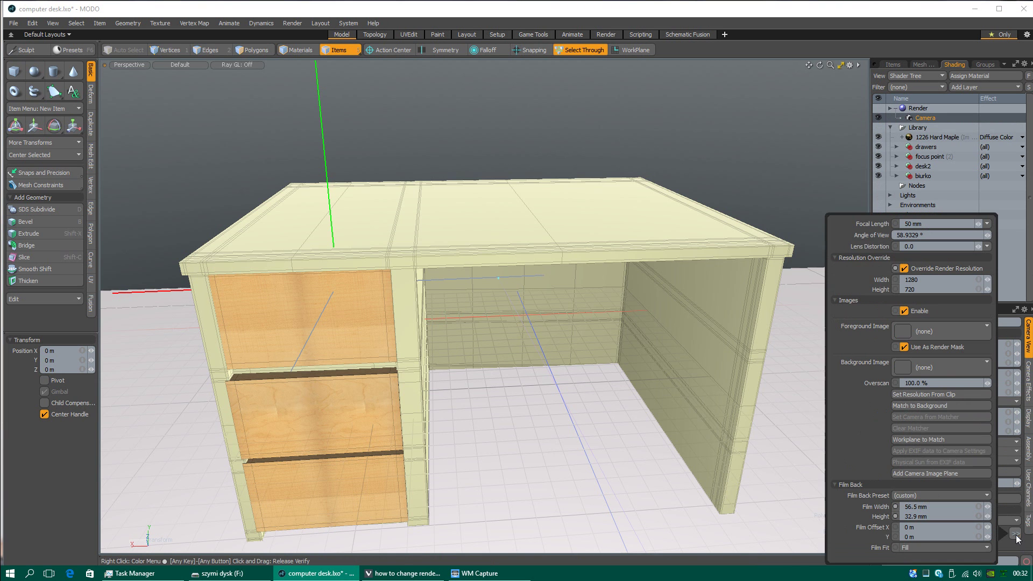
drag(841, 215, 613, 141)
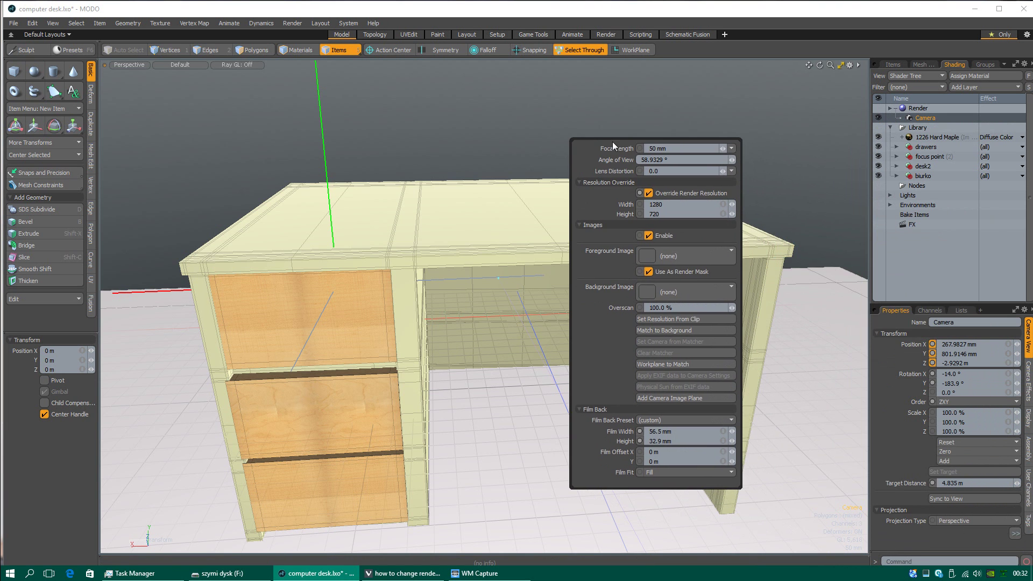
click(669, 205)
text(19)
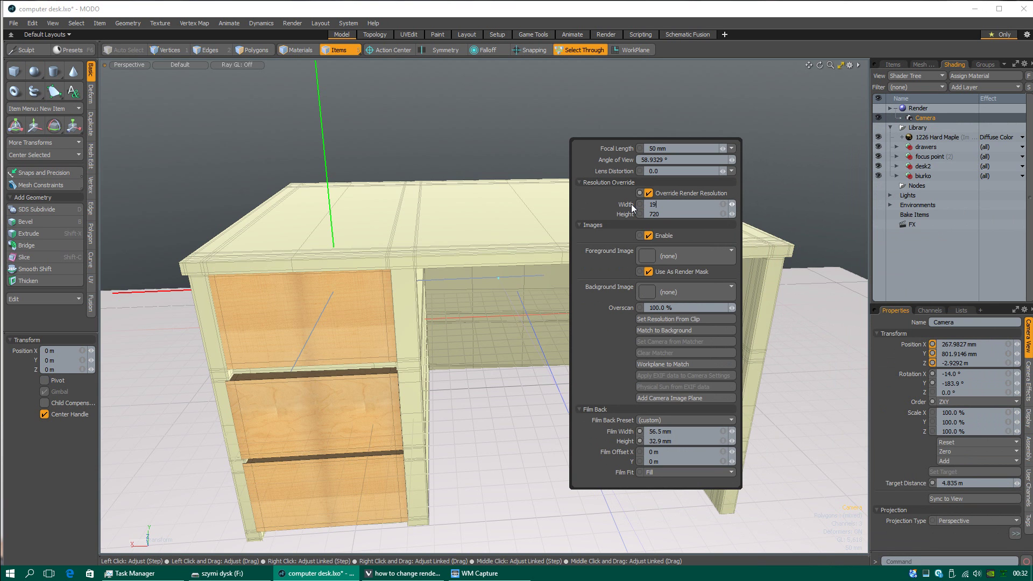
text(20)
key(Tab)
key(Return)
click(741, 15)
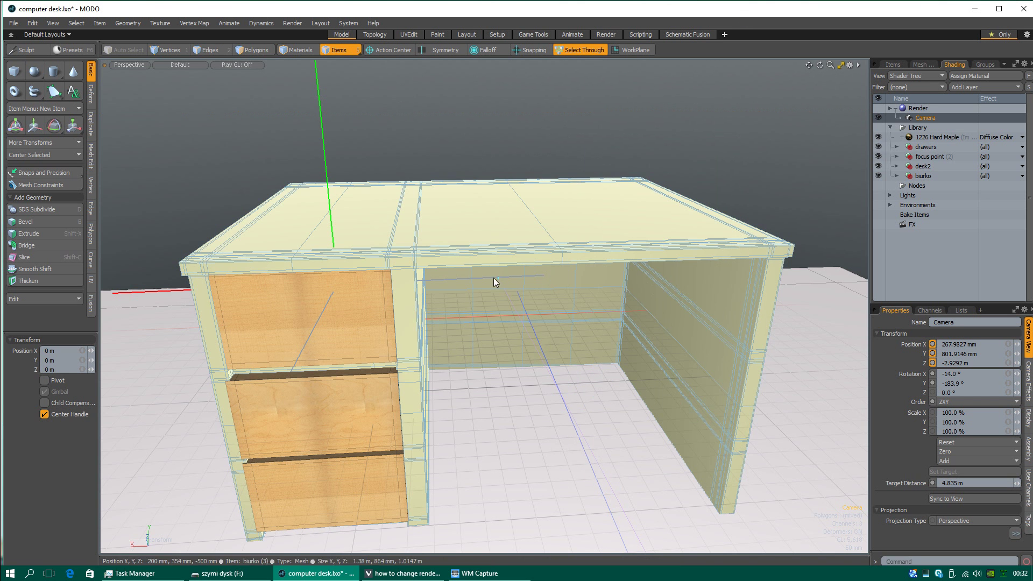
- Orbit to a lower frontal view and review the Render item's 1280 × 720 settings
alt+drag(502, 284, 799, 150)
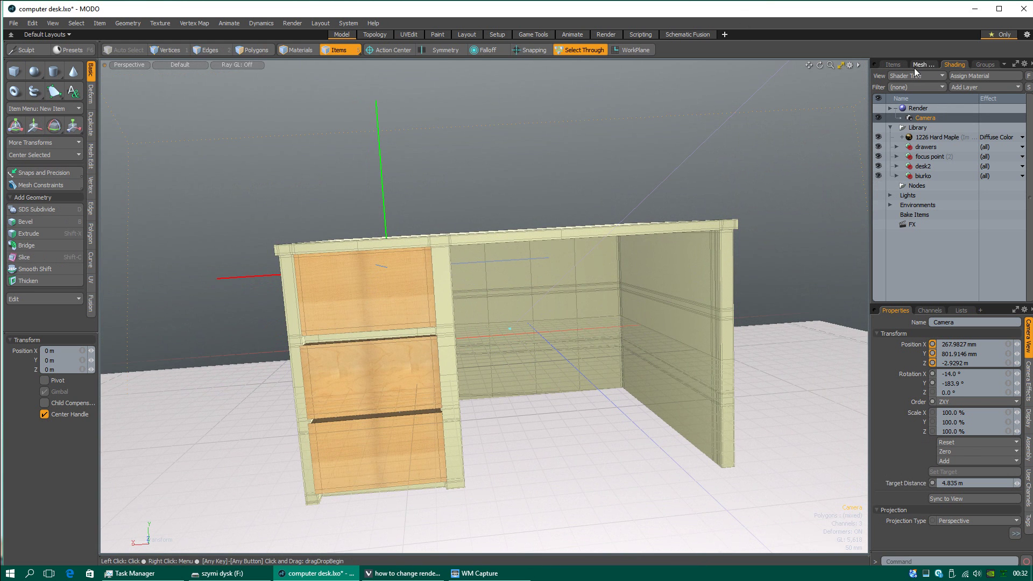
click(892, 67)
click(950, 66)
click(915, 109)
double_click(912, 112)
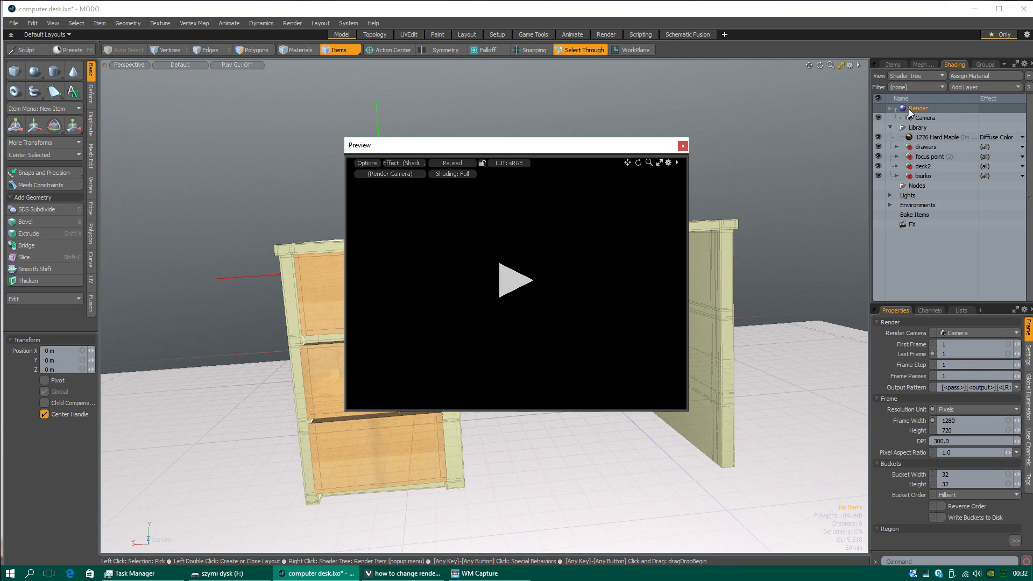
click(686, 142)
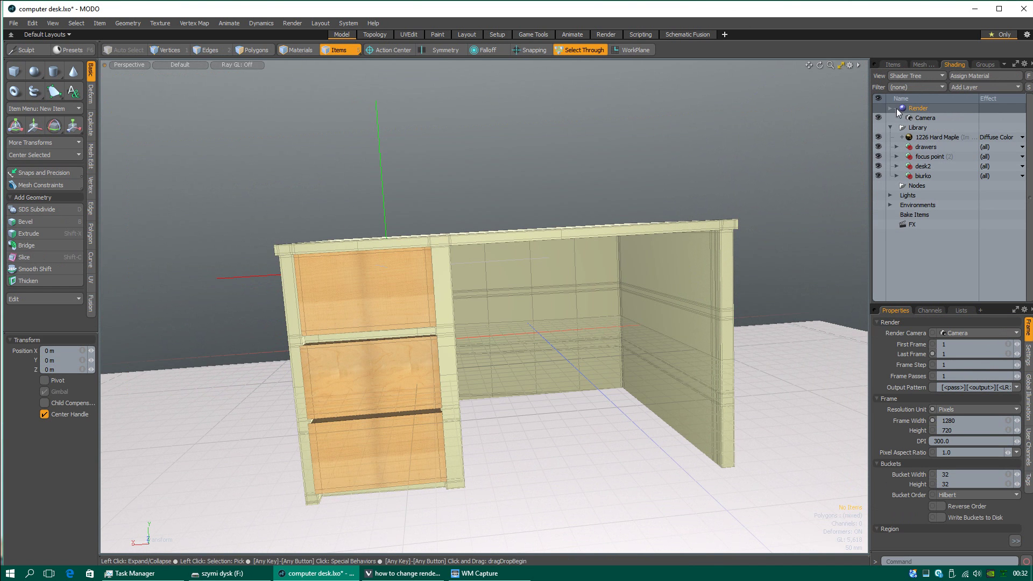
- Confirm the Camera's 1920 × 1080 resolution override, then open the Render menu
click(896, 109)
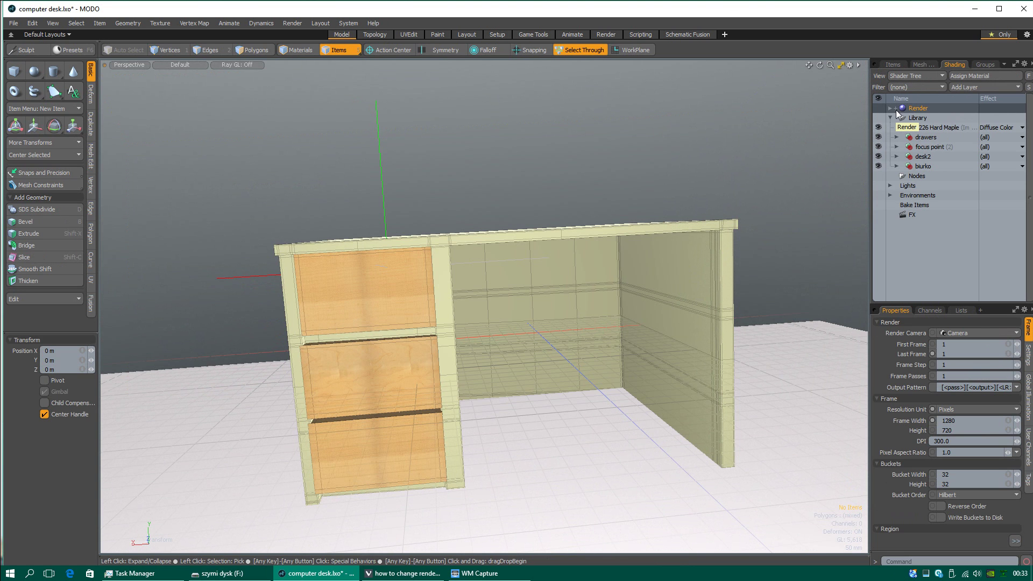
click(895, 108)
click(895, 109)
click(895, 110)
click(920, 118)
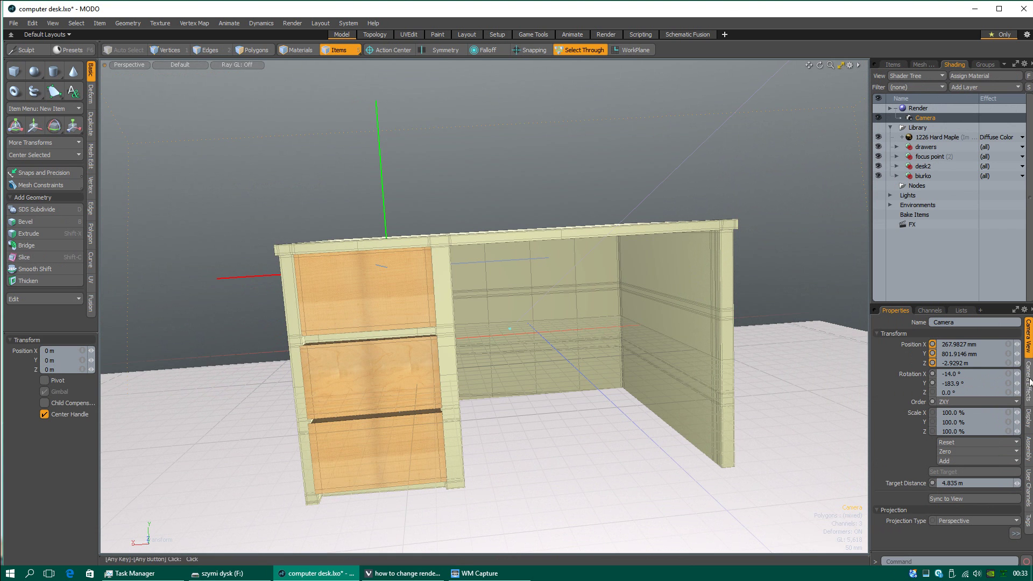
click(1014, 533)
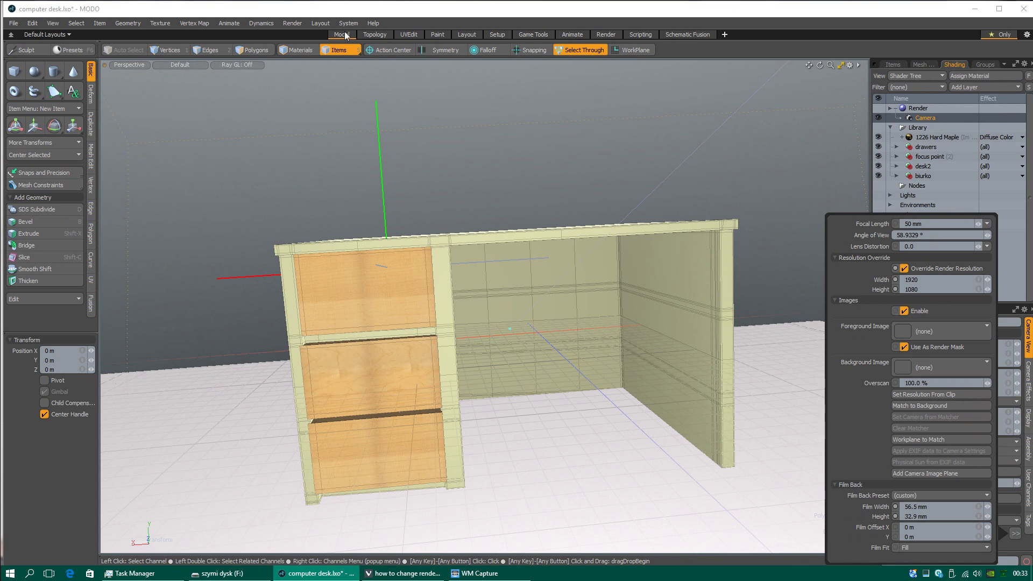
click(286, 24)
click(289, 25)
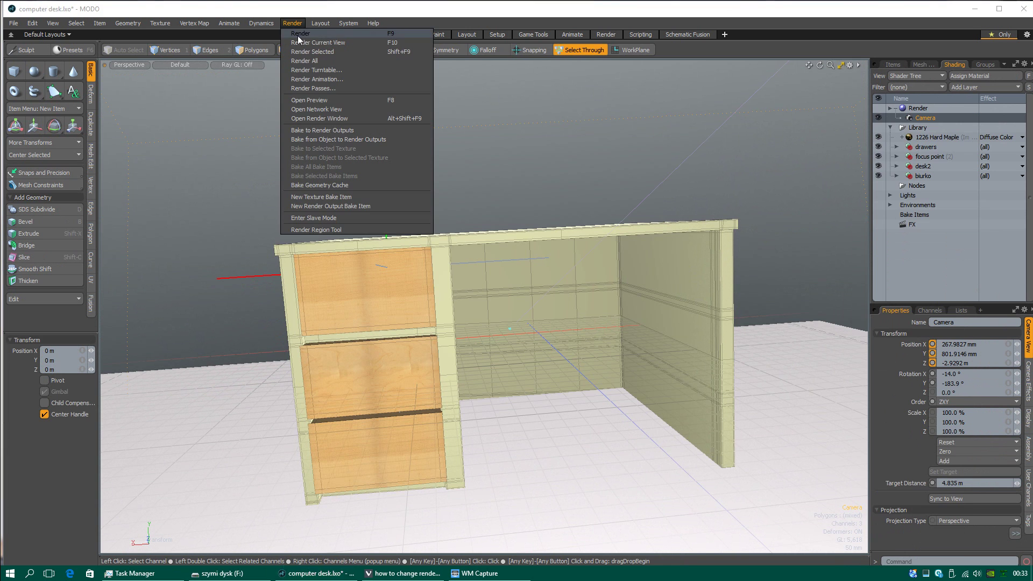
- Render the Final Color frame at 1920 × 1080, zooming between 100% and 50% to inspect the wood
click(298, 35)
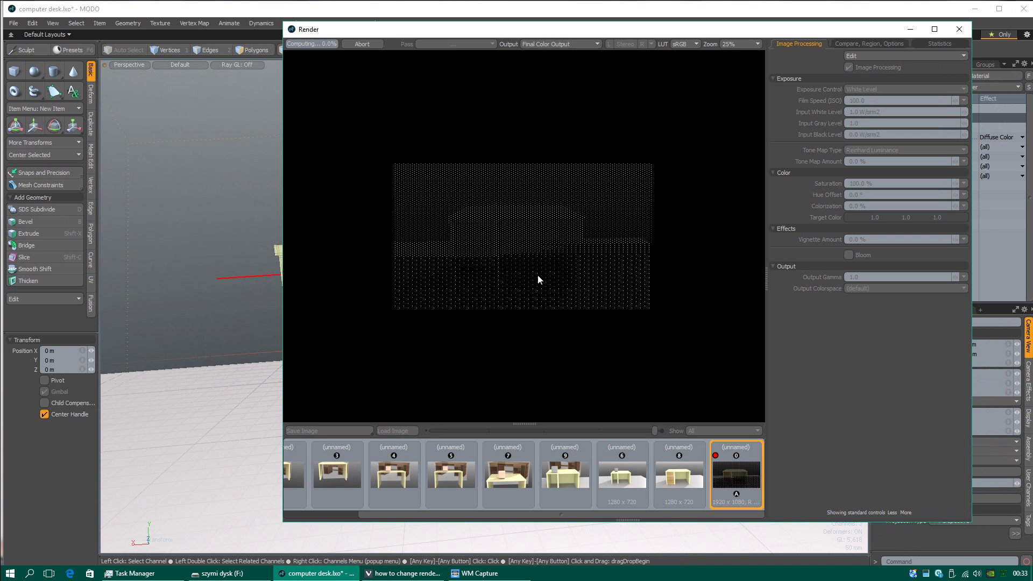
scroll(511, 243, up, 1)
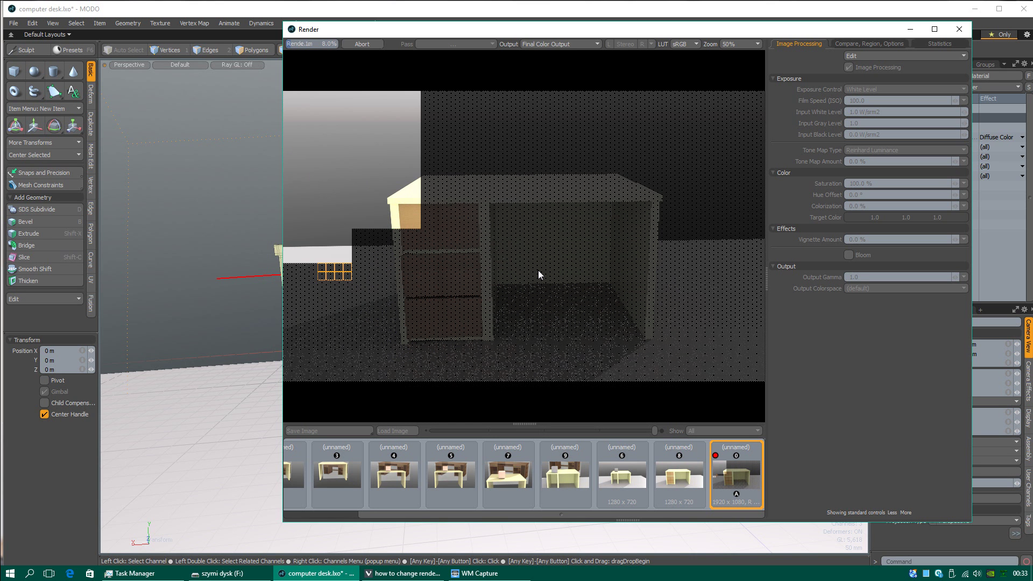
scroll(400, 217, up, 1)
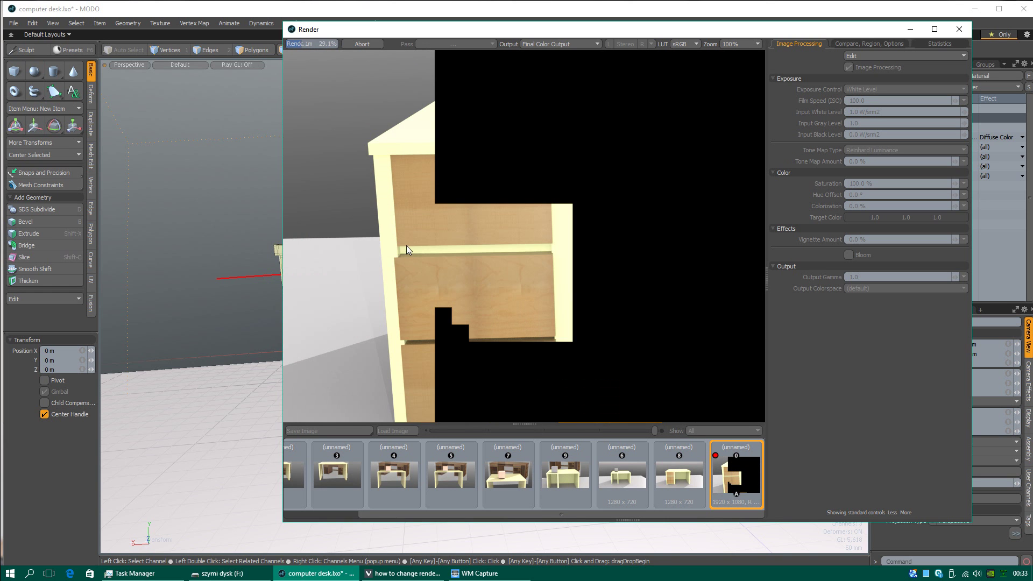
scroll(407, 248, down, 1)
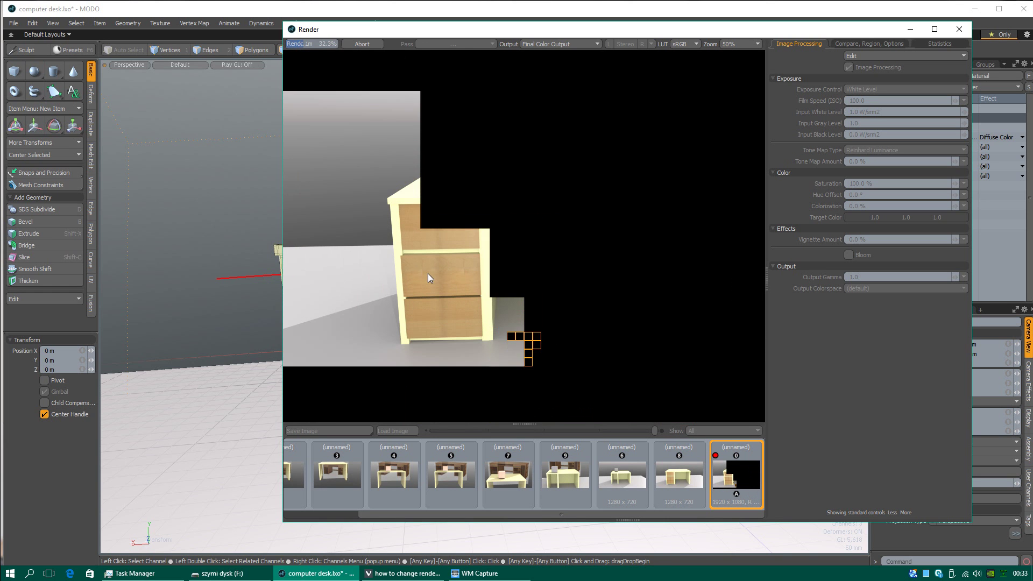
scroll(427, 273, up, 1)
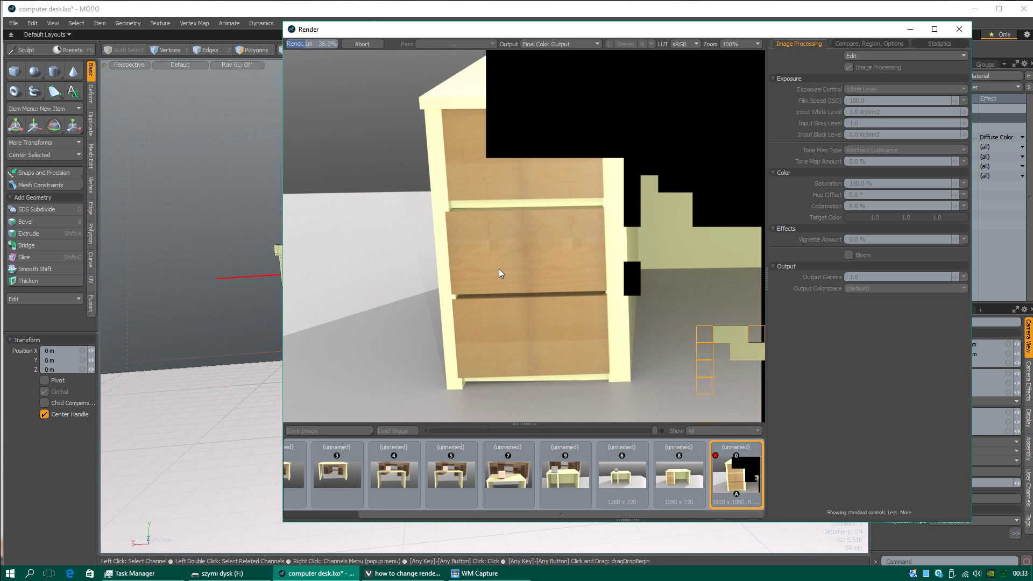
scroll(571, 291, down, 1)
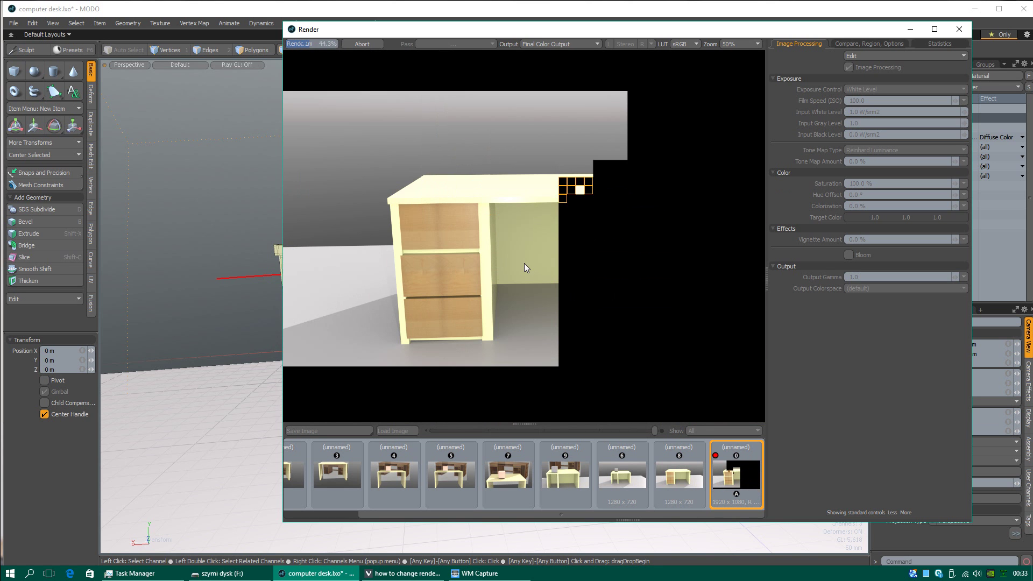
scroll(536, 263, up, 1)
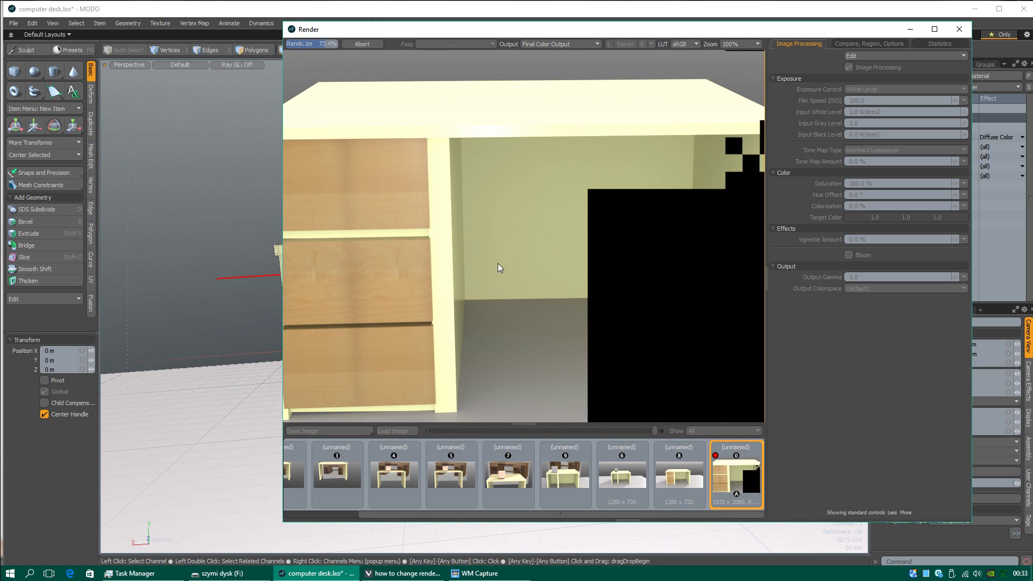
scroll(494, 263, down, 1)
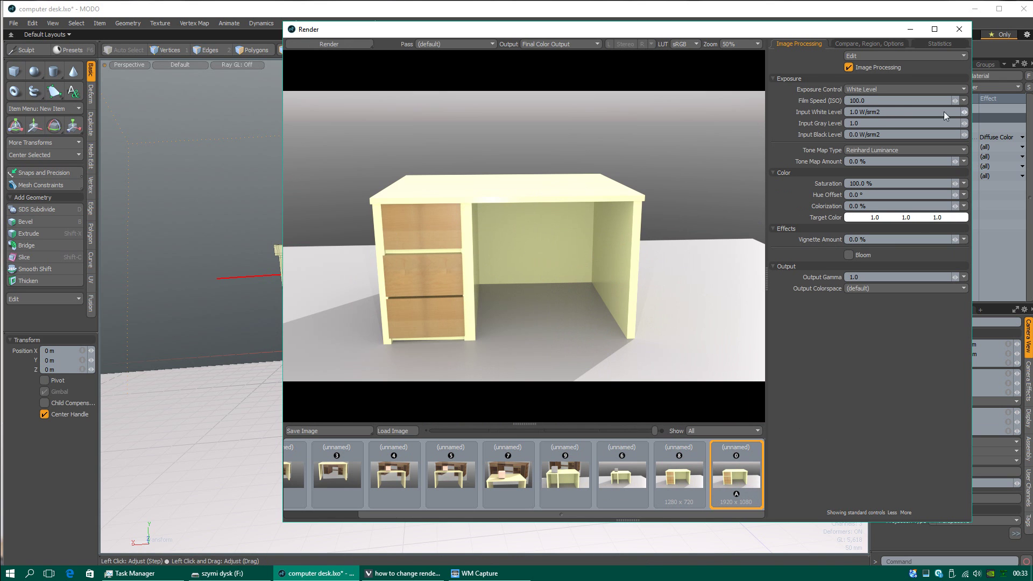
- Lower the render's Film Speed slightly, then undo back to ISO 100
drag(954, 101, 952, 101)
drag(950, 101, 941, 101)
key(ctrl+z)
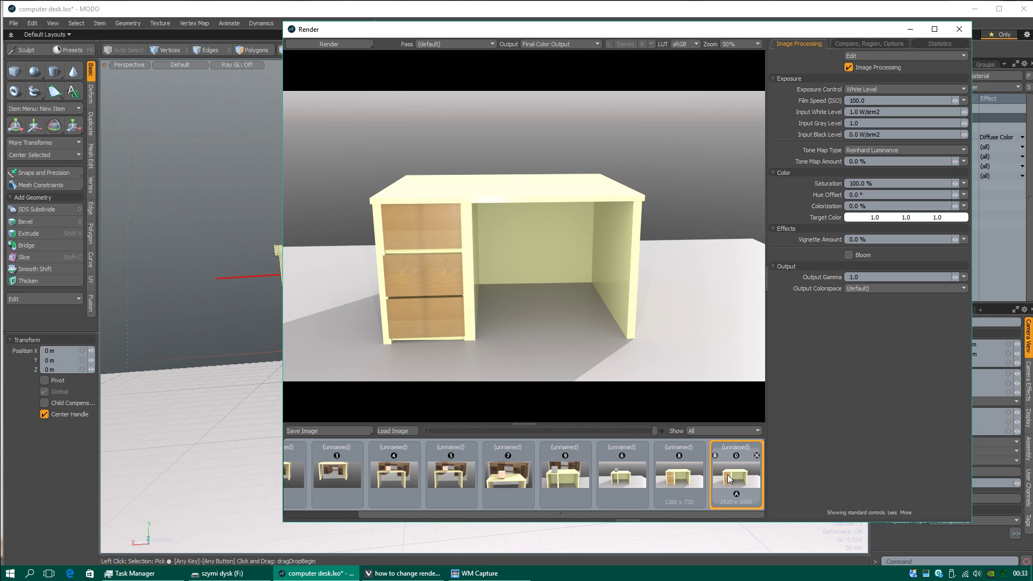
- Save the render as the JPEG 'my desk' in the desktop icons folder
click(315, 432)
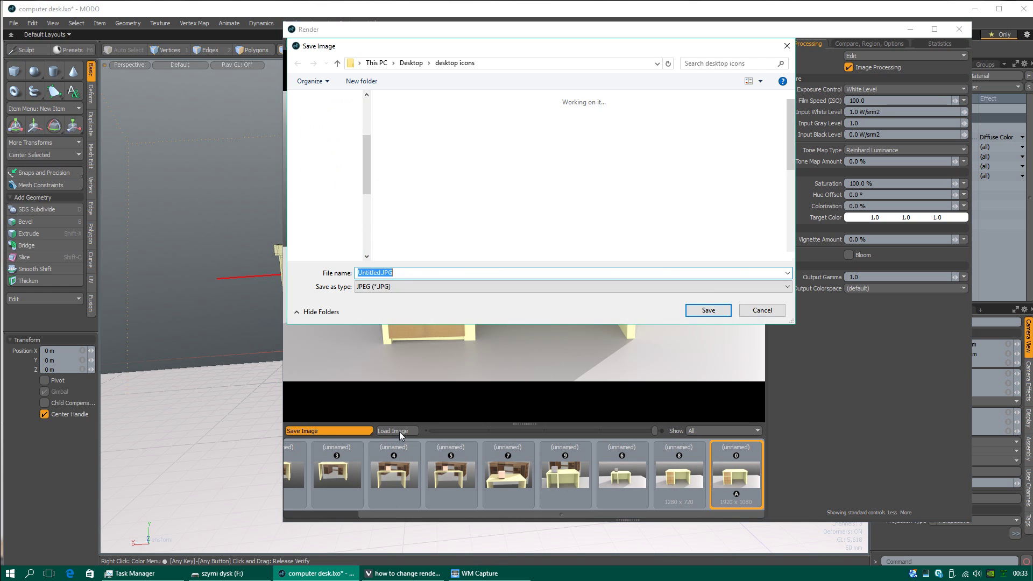
text(my desk)
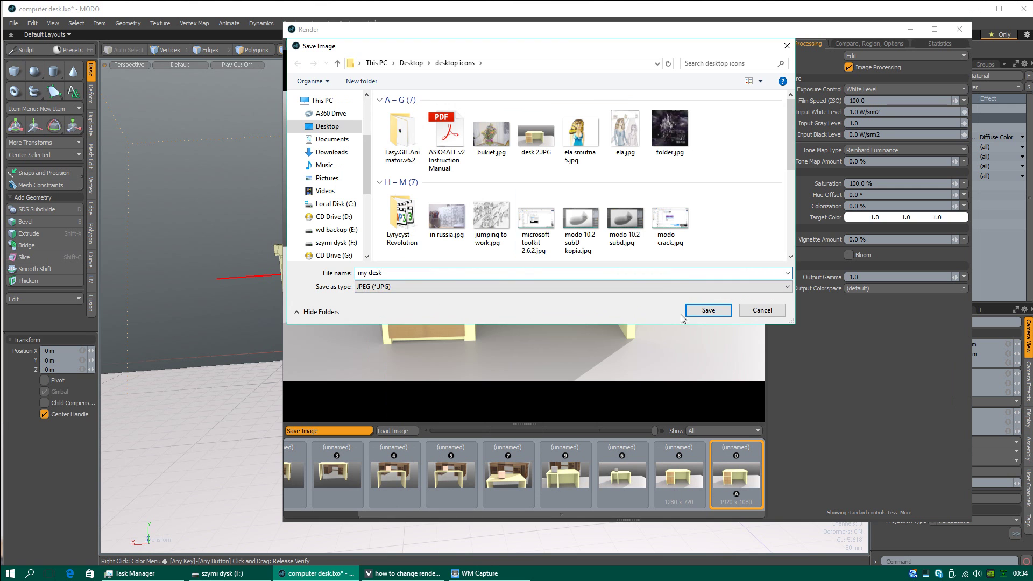
click(704, 312)
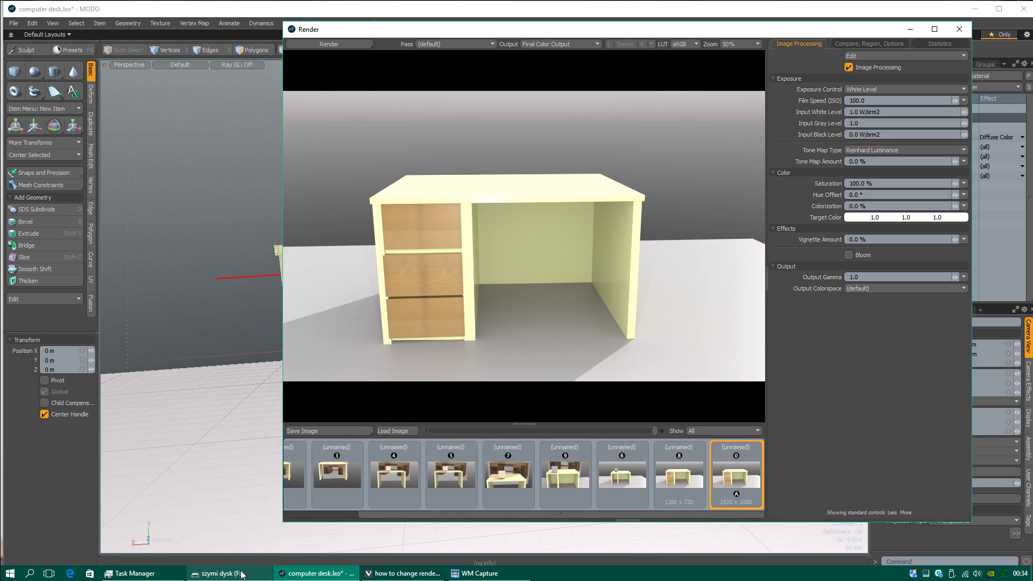
click(9, 574)
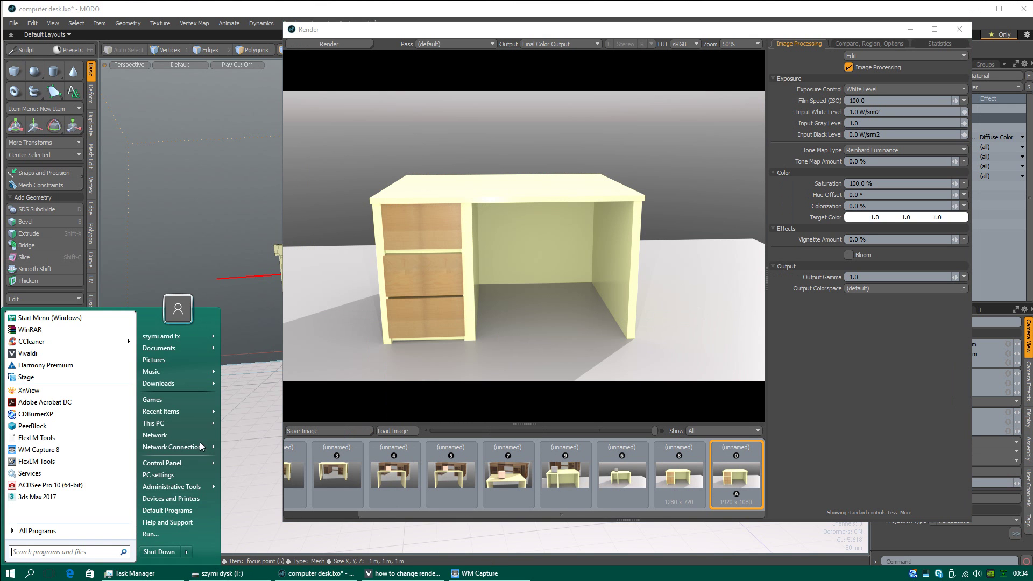
- Browse This PC > Desktop > desktop icons and open my desk.JPG
click(177, 423)
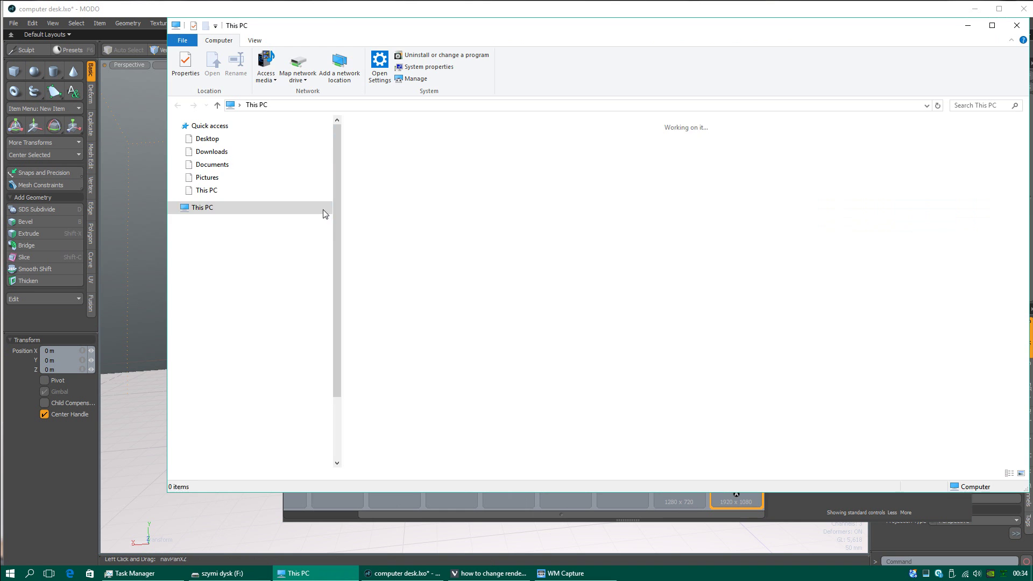
click(210, 142)
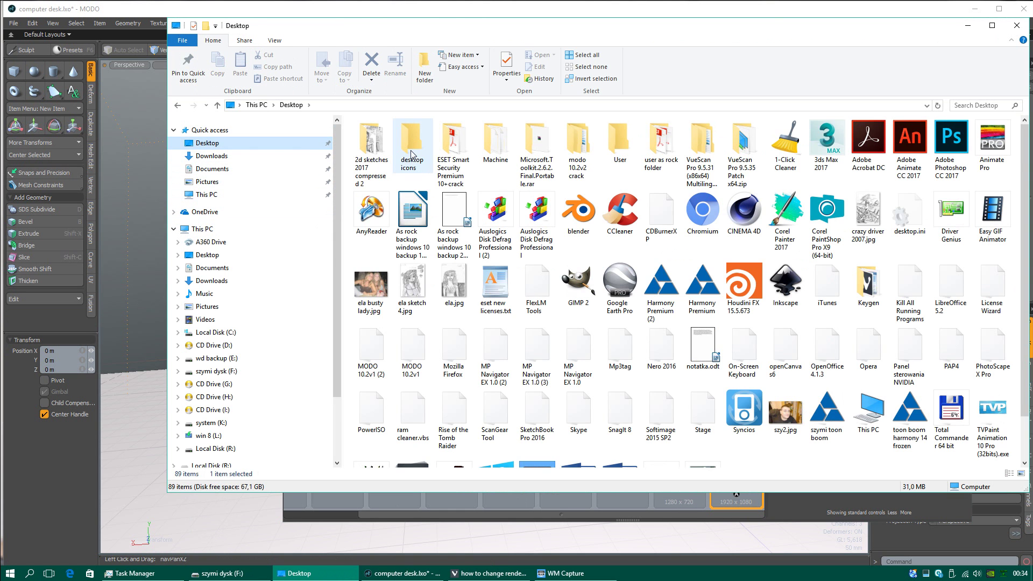
double_click(412, 170)
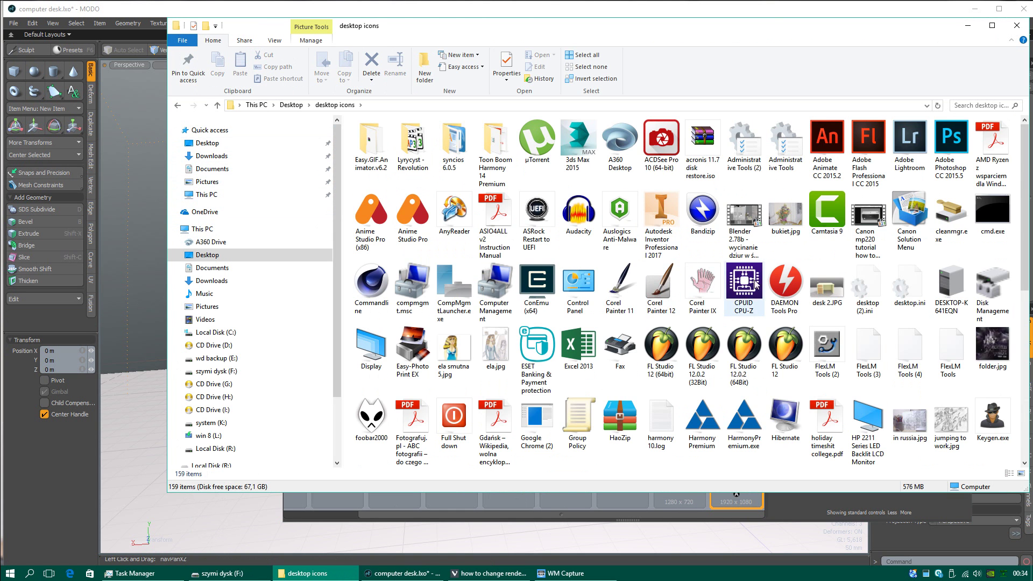
scroll(699, 264, down, 5)
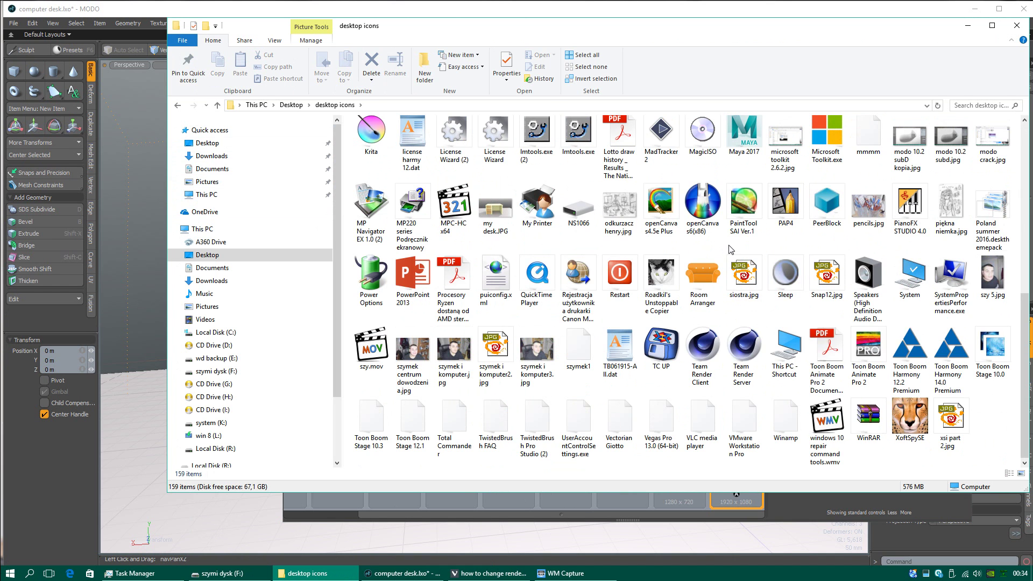
scroll(718, 251, up, 2)
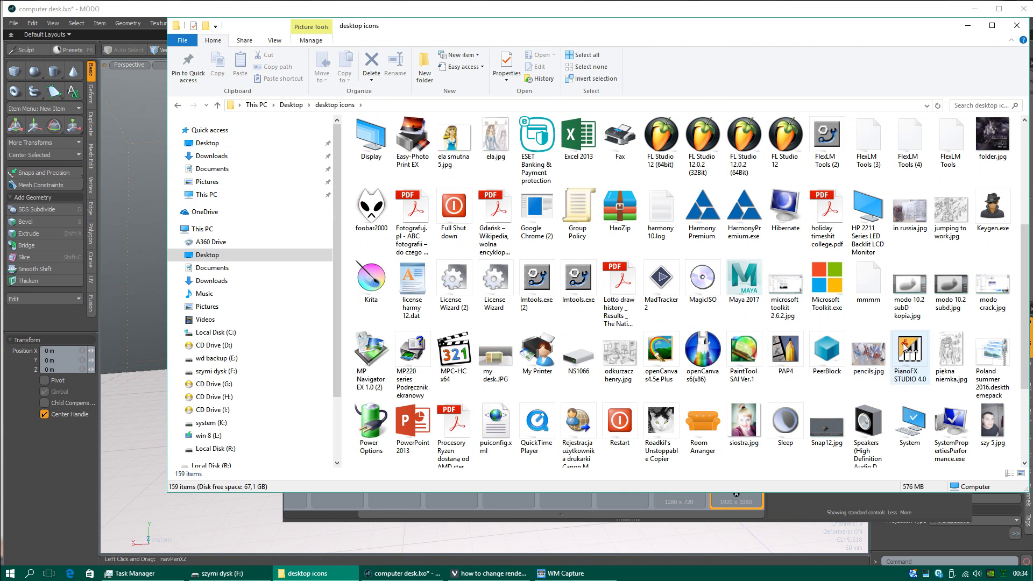
double_click(495, 357)
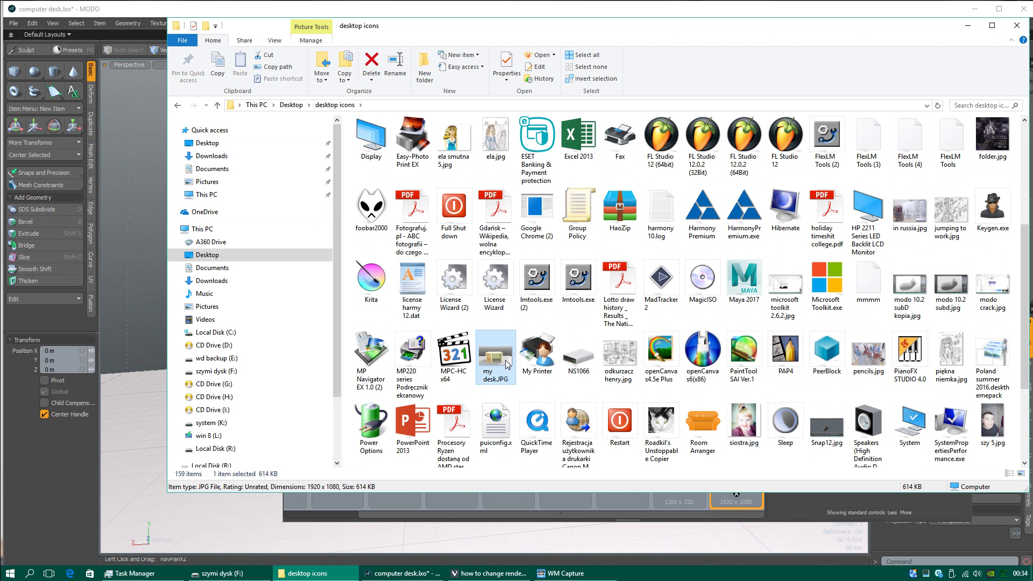
- Zoom in and out on the my desk image in XnView
click(258, 46)
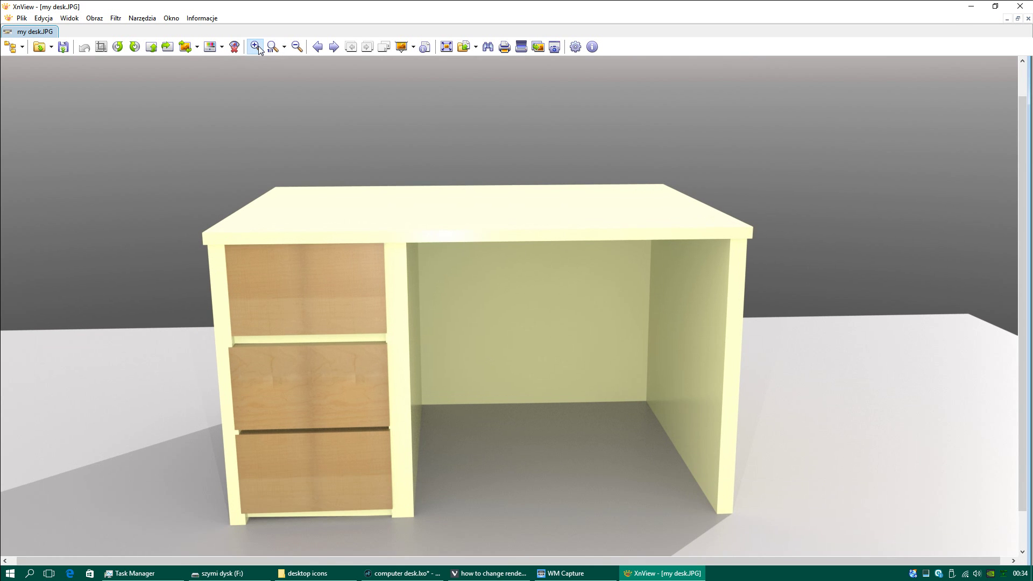
click(258, 46)
click(296, 48)
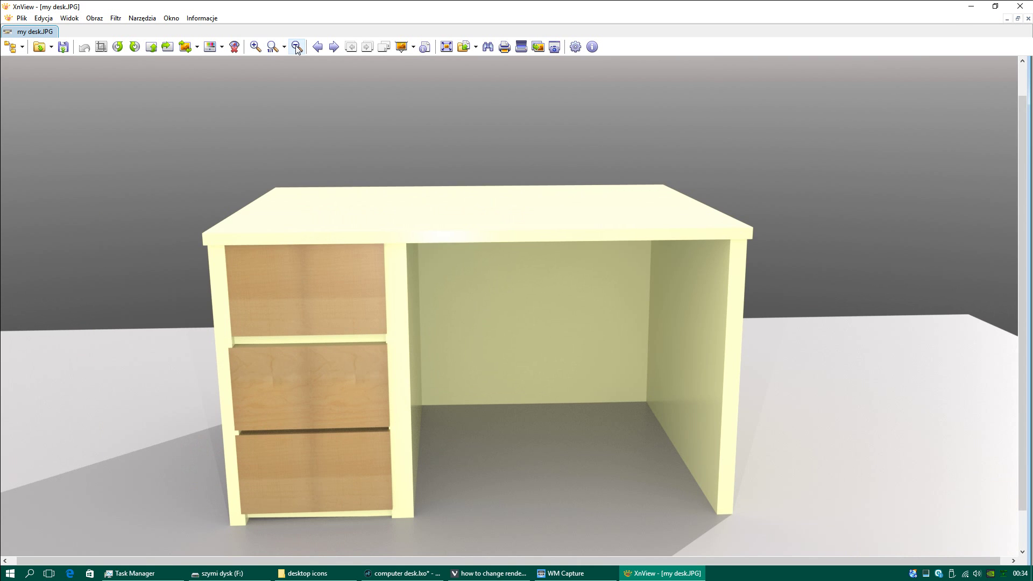
click(296, 48)
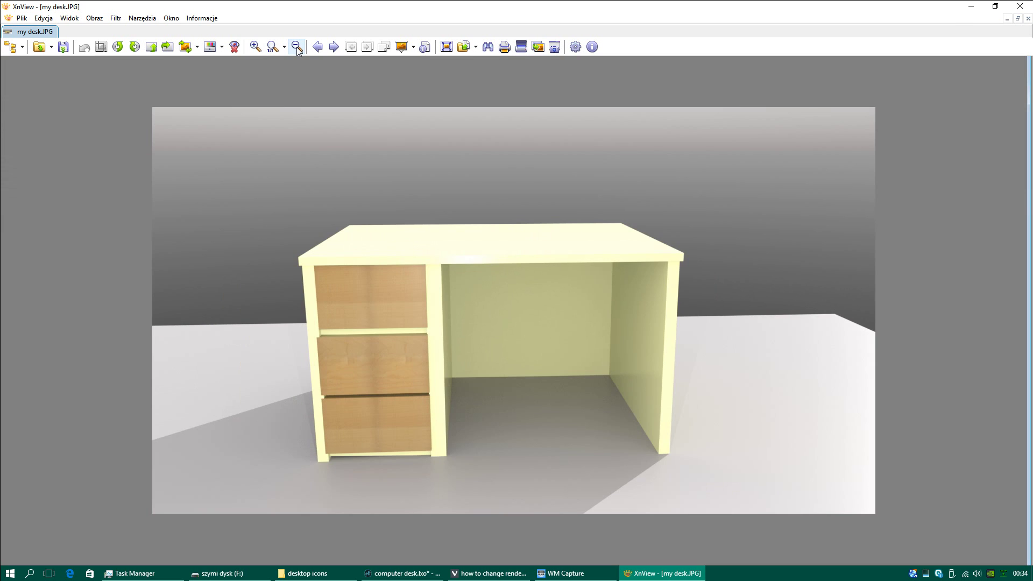
click(256, 47)
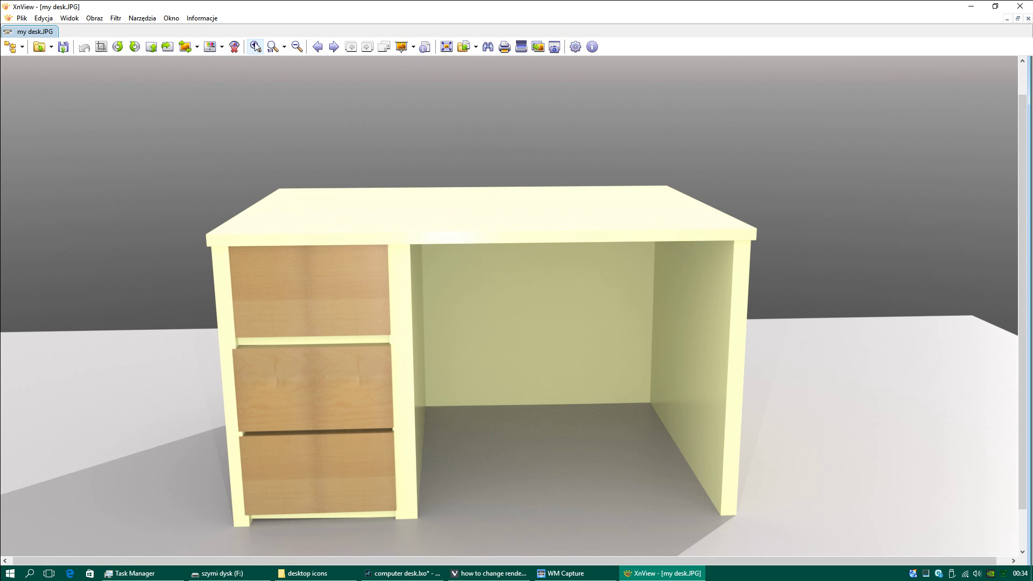
drag(420, 188, 407, 144)
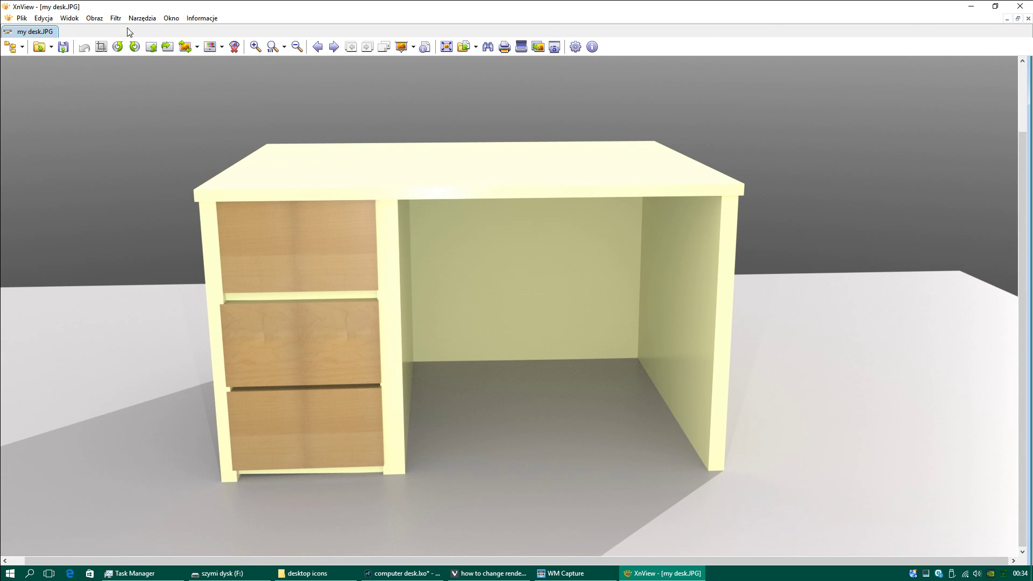
- Verify the image is 1920 × 1080 in Obraz > Zmień rozmiar, cancel, and close XnView
click(95, 18)
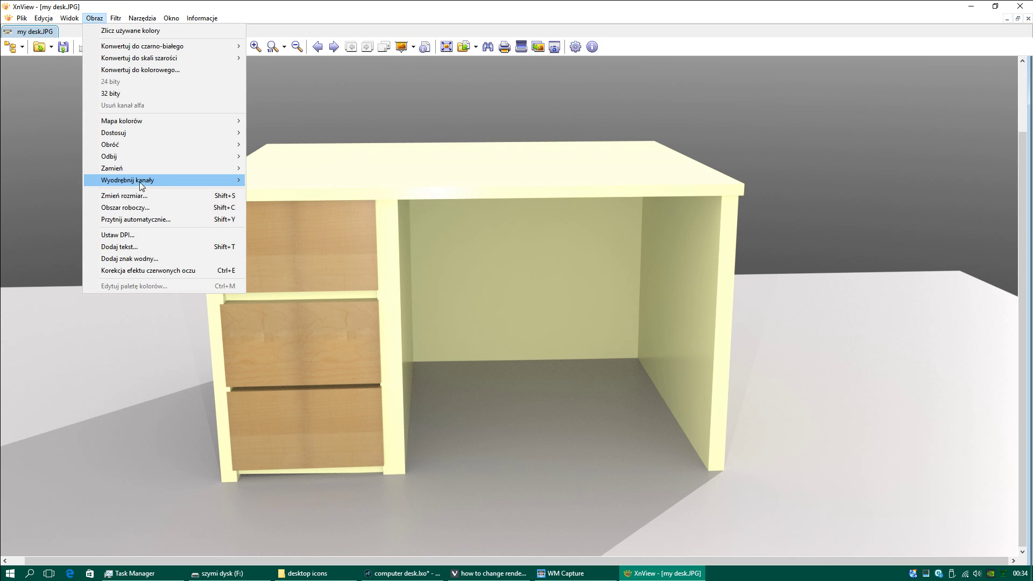
click(145, 196)
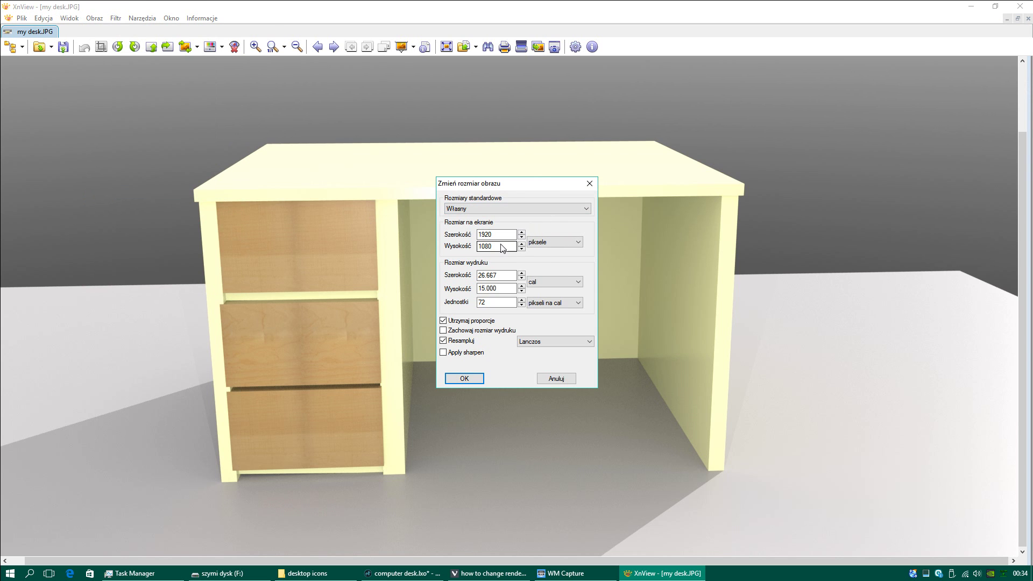
click(589, 184)
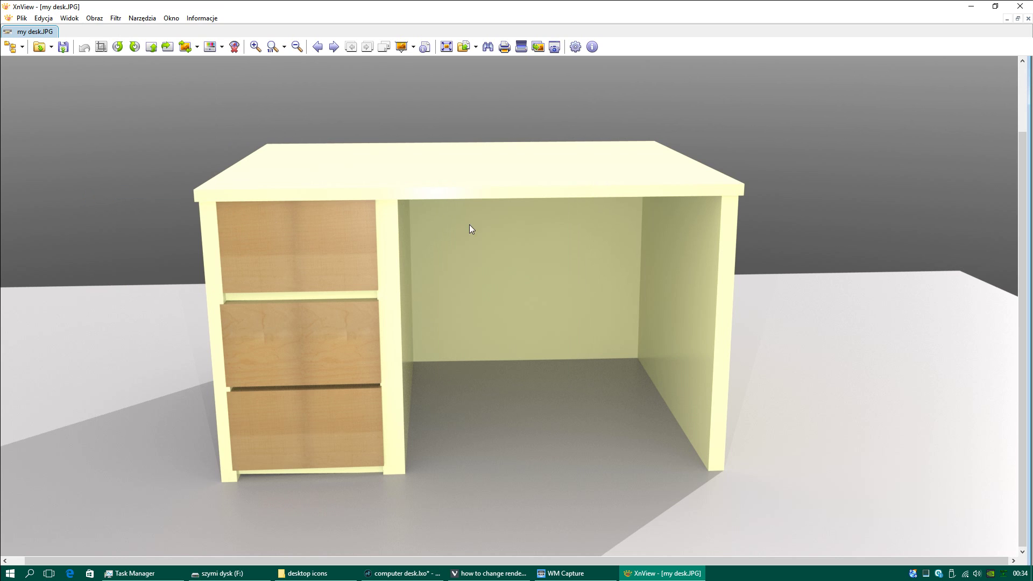
click(1020, 6)
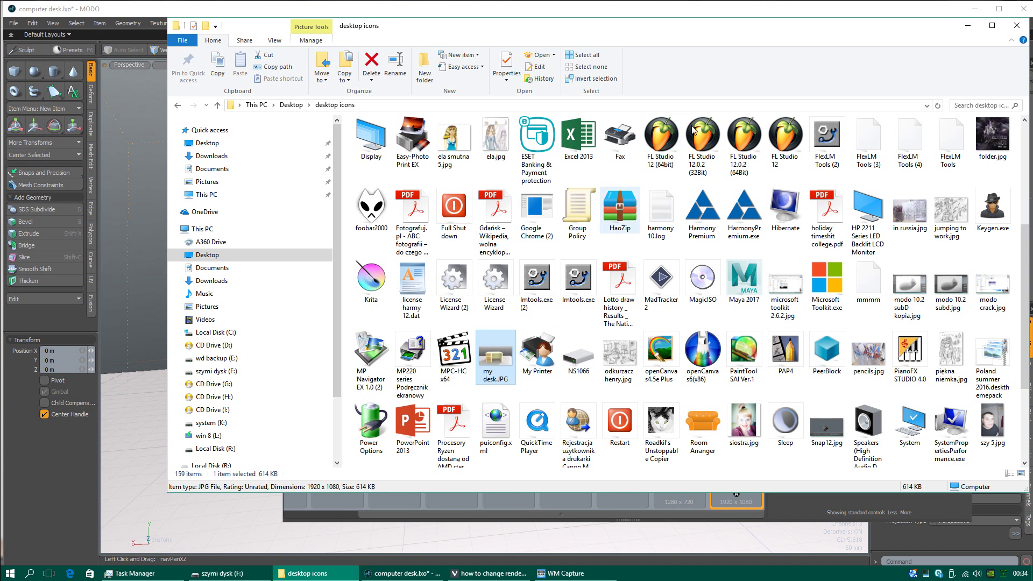
- Return to MODO, close the Render window, and select the desk mesh biurko (3)
click(967, 25)
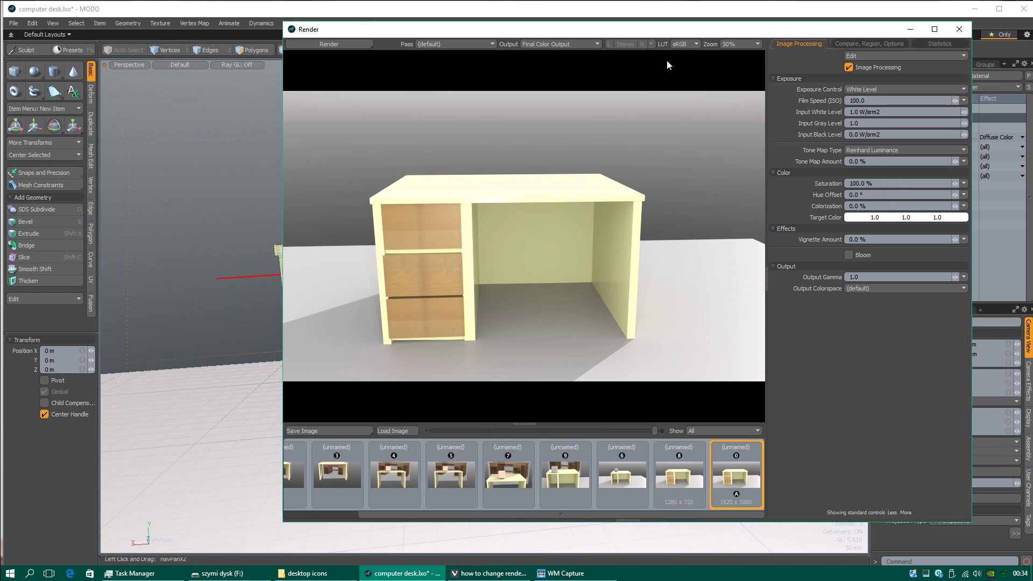
click(957, 30)
alt+drag(680, 295, 501, 254)
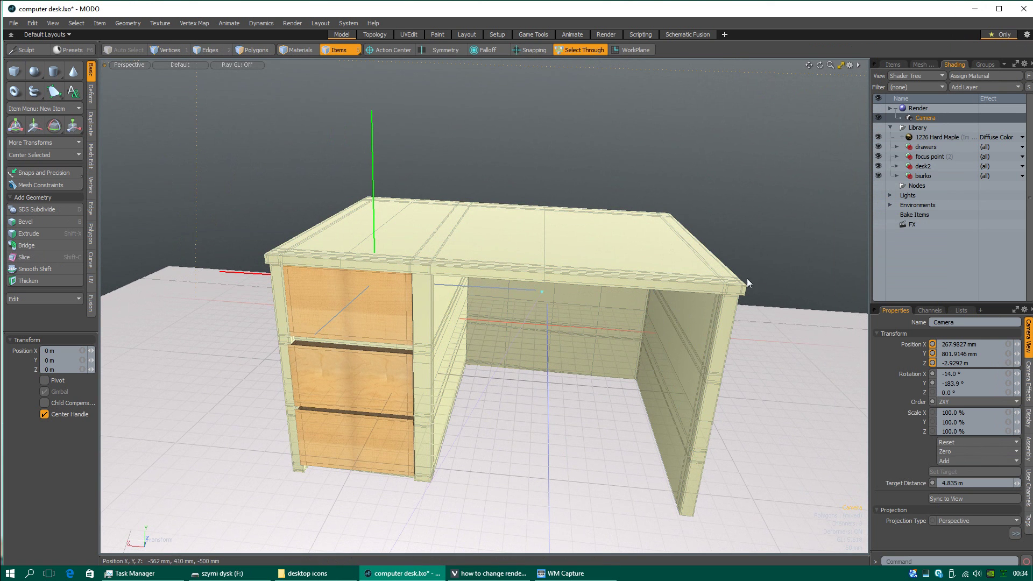
click(578, 233)
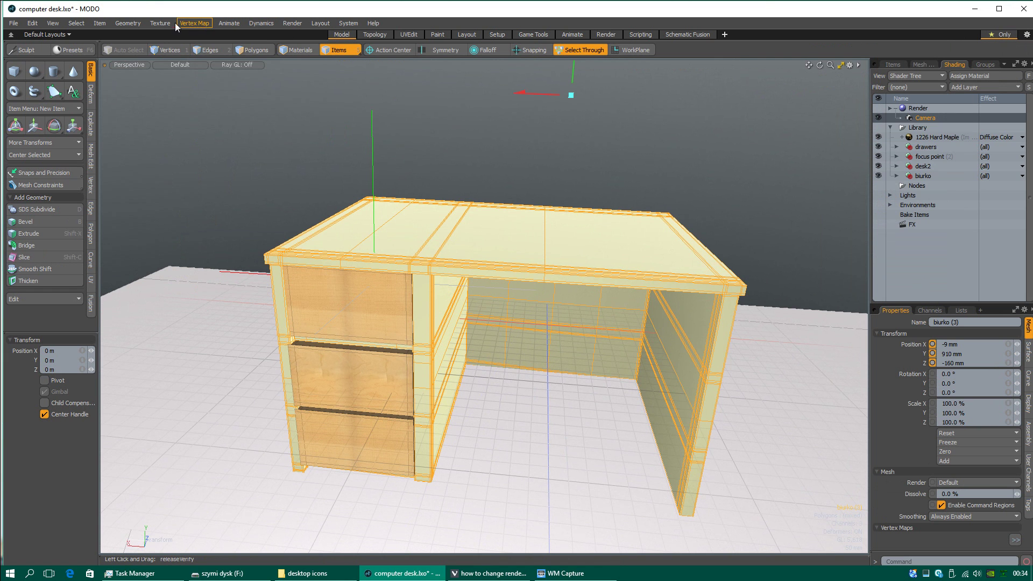
click(159, 23)
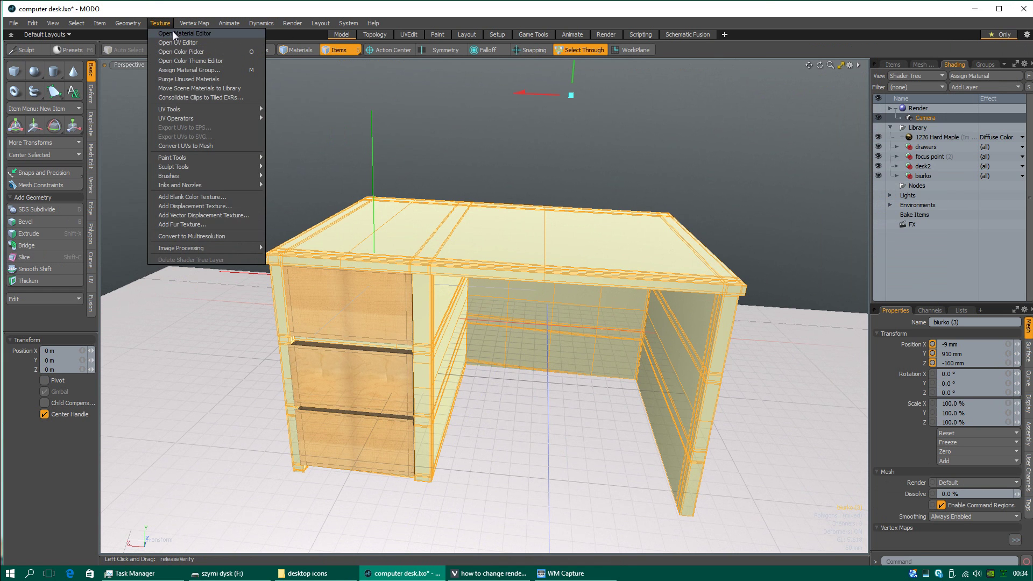
- Assign the desk a new 'my desk' material in pale cream (0.89 0.86 0.7), added to the library
click(172, 32)
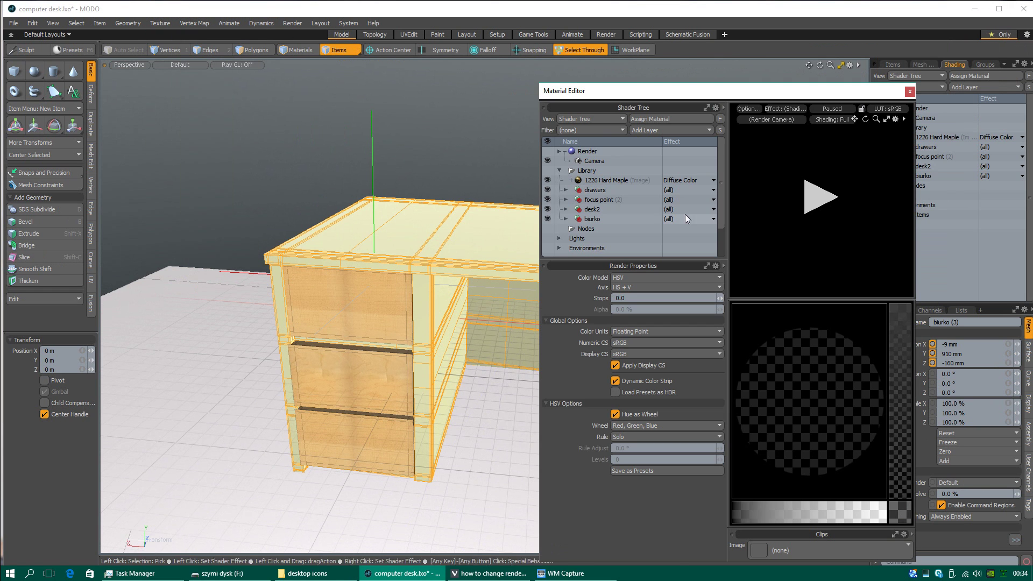
click(648, 119)
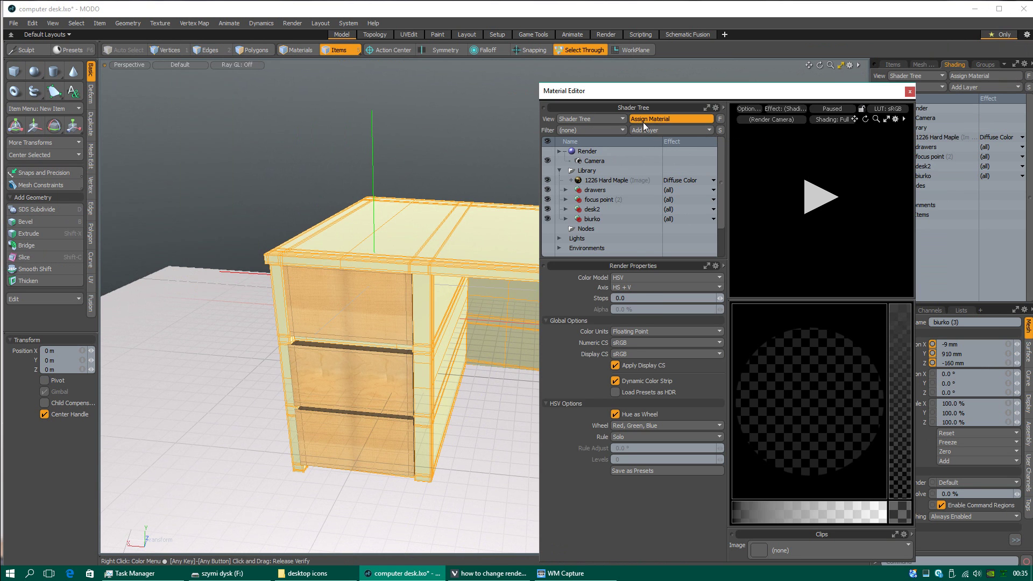
click(474, 323)
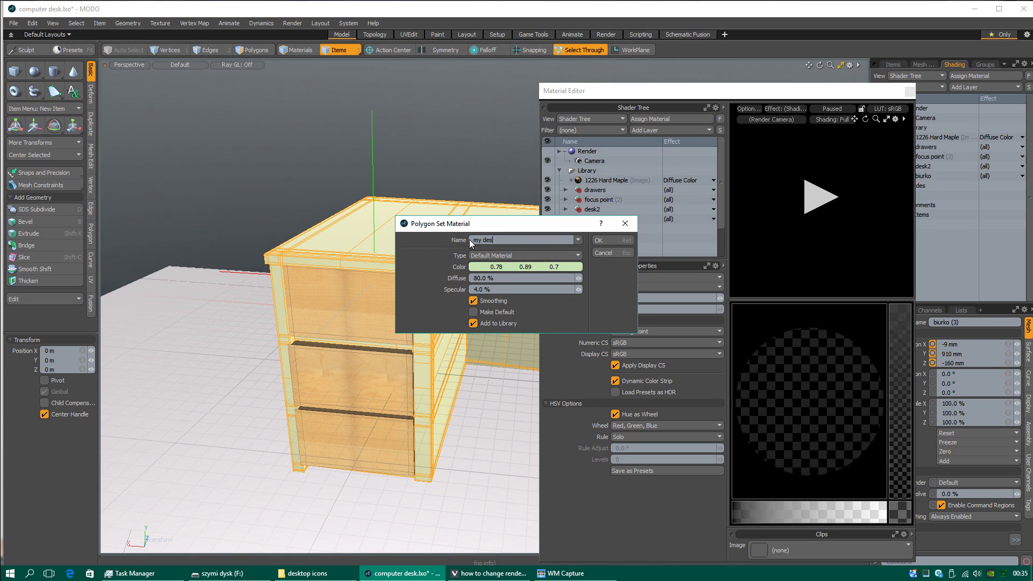
click(513, 267)
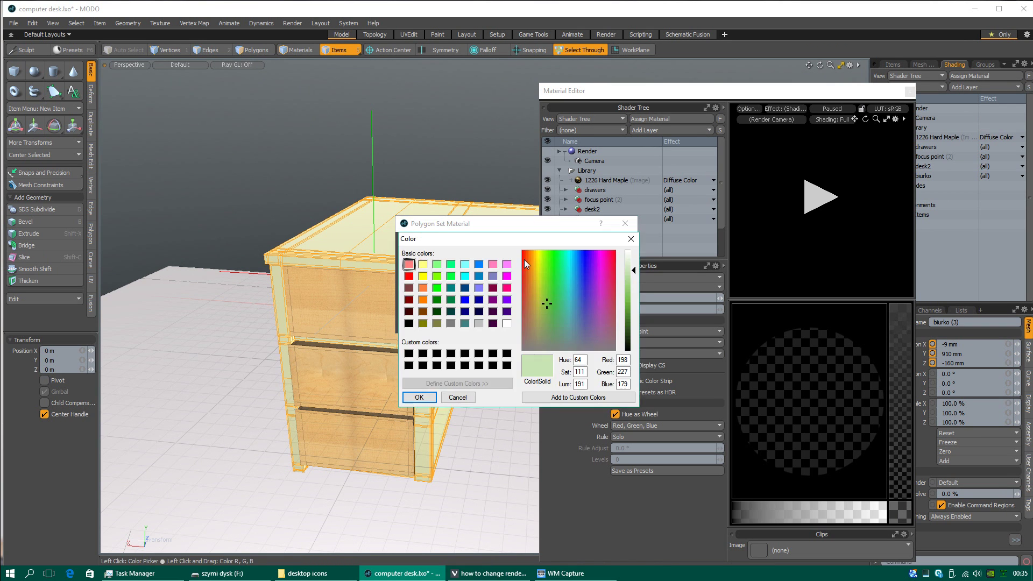
click(540, 302)
click(535, 303)
click(419, 397)
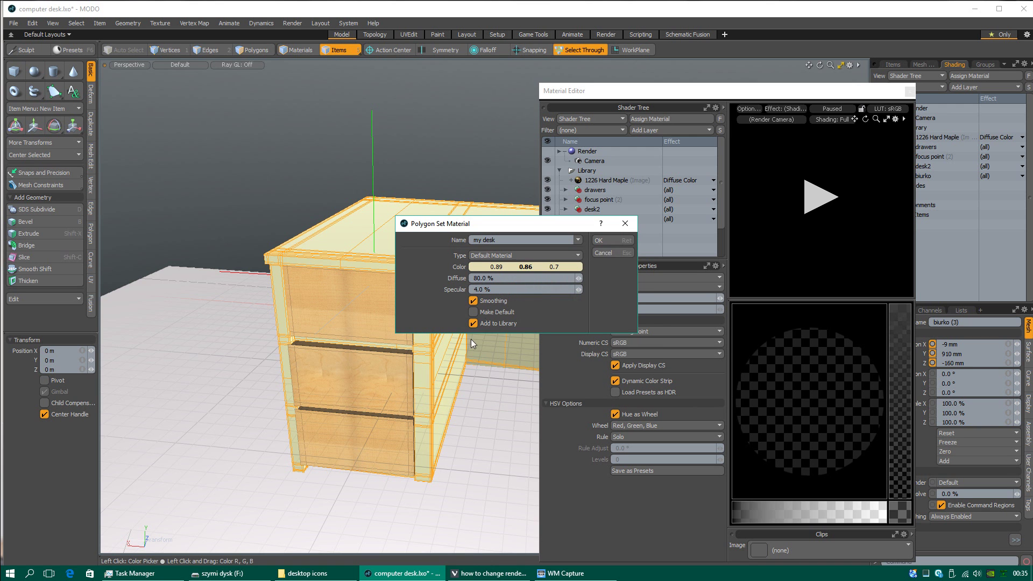
click(598, 240)
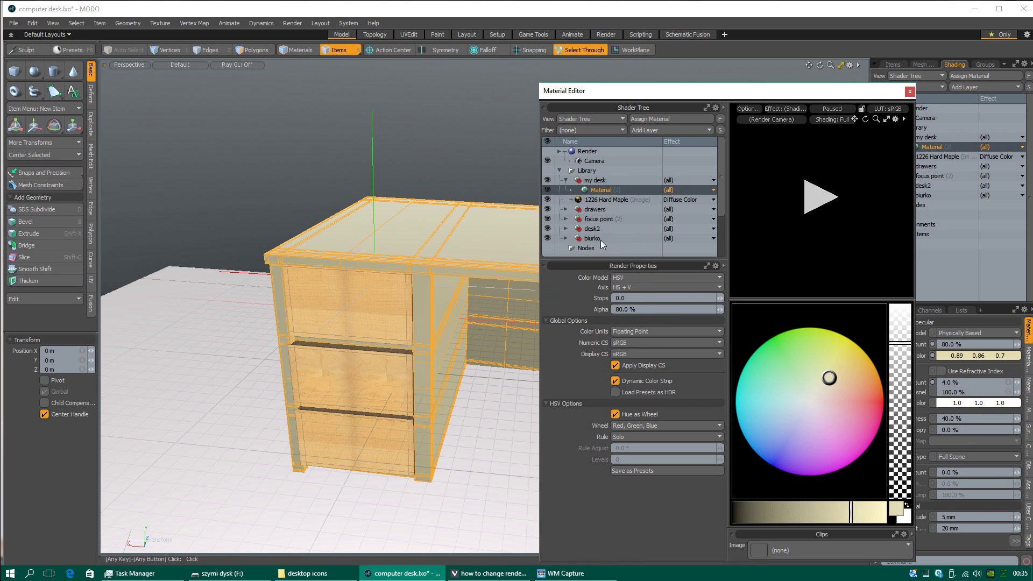
- Rename Material (2) in the Shader Tree to 'my desk'
double_click(599, 190)
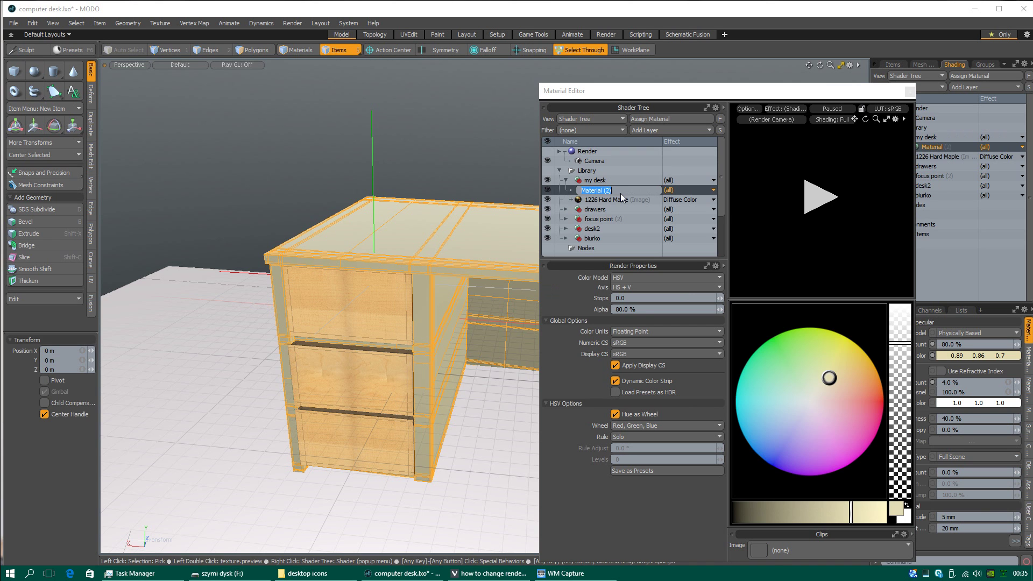
text(my desk)
key(Return)
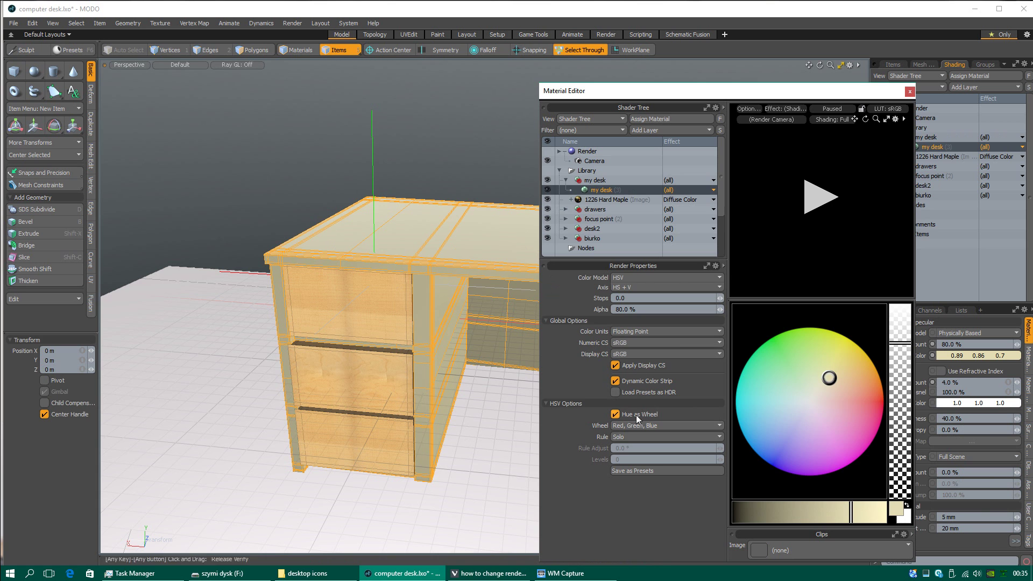
- View the my desk material's properties, then close them
right_click(601, 192)
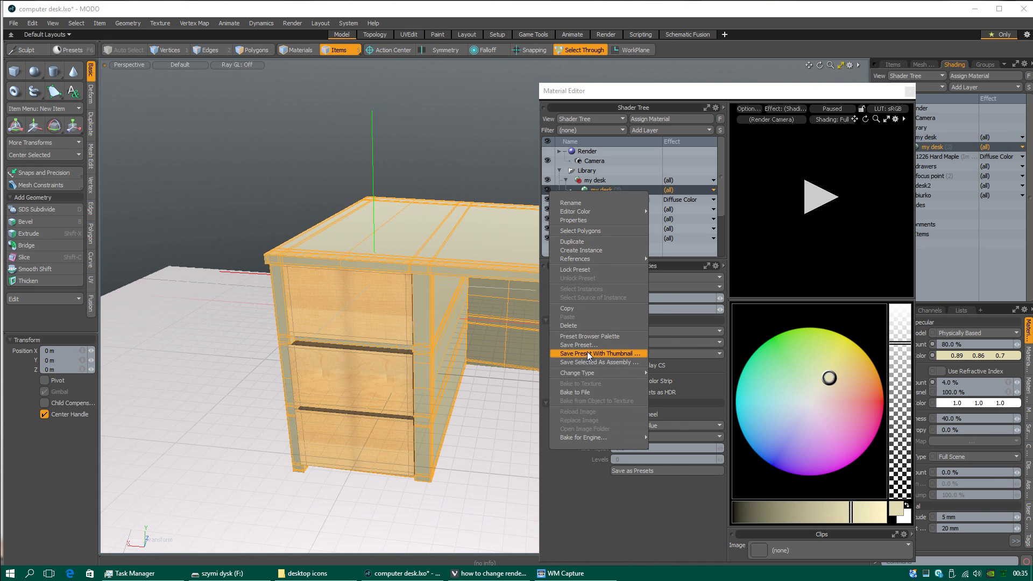
click(576, 220)
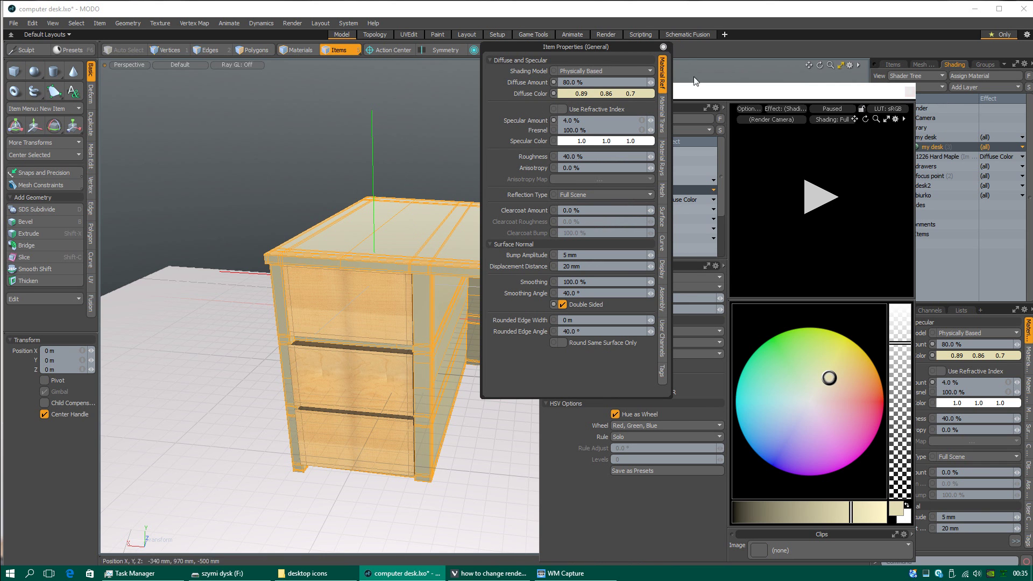
click(664, 47)
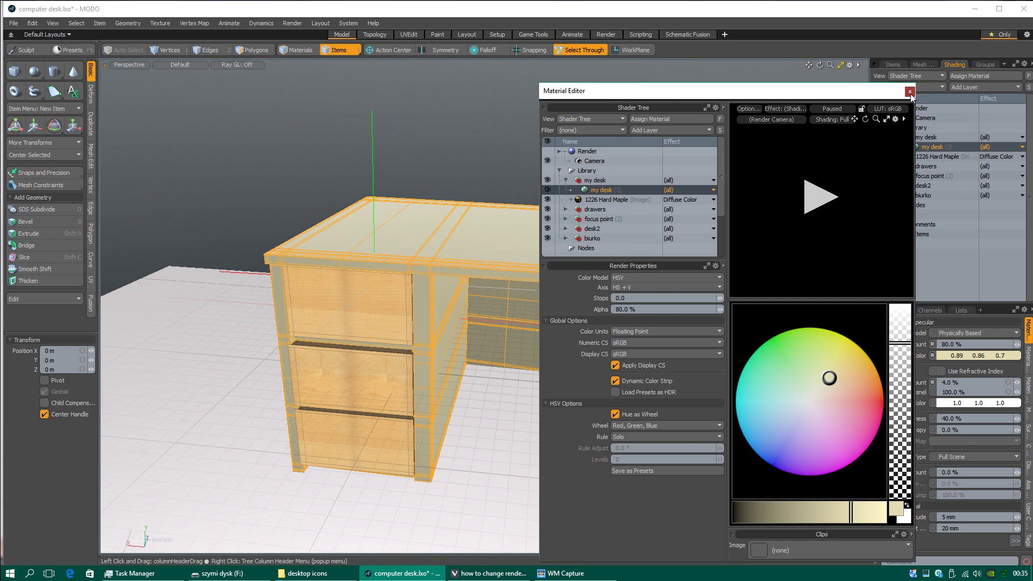
- Close the Material Editor, load the Best-top-desktop wood wallpaper as my desk's image map, then enter Polygons mode
click(909, 91)
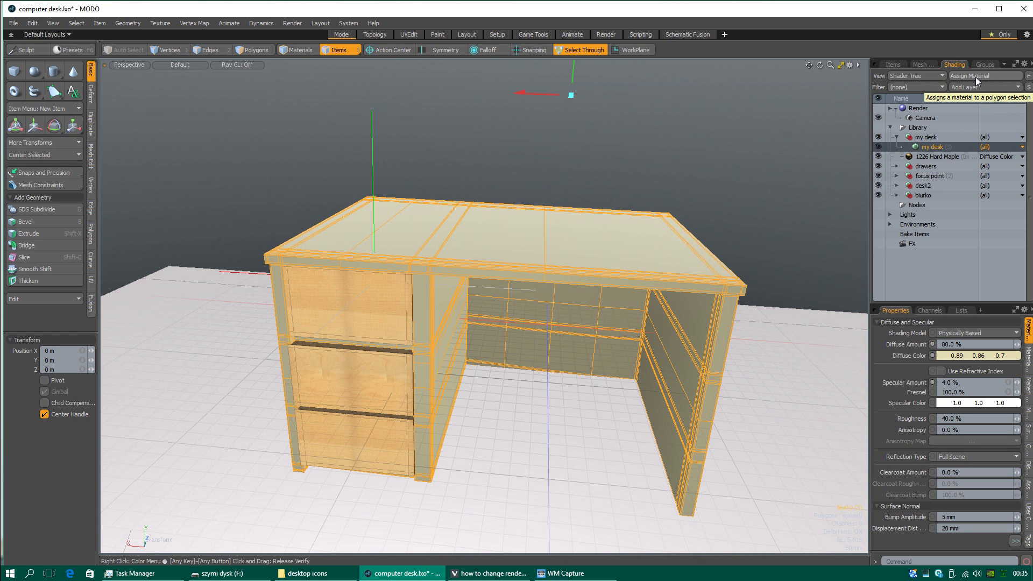
click(957, 87)
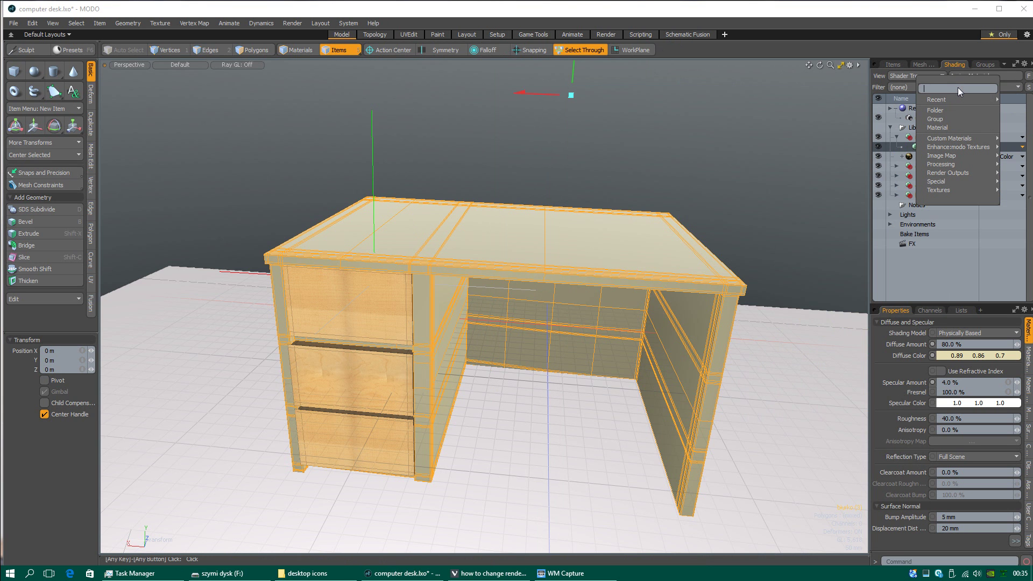
mouse_move(955, 155)
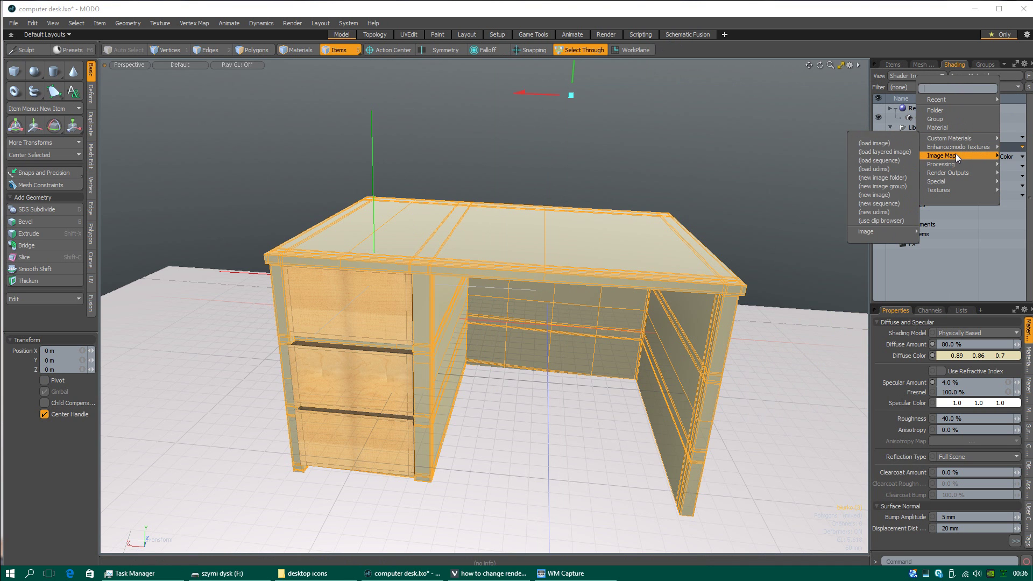
click(890, 145)
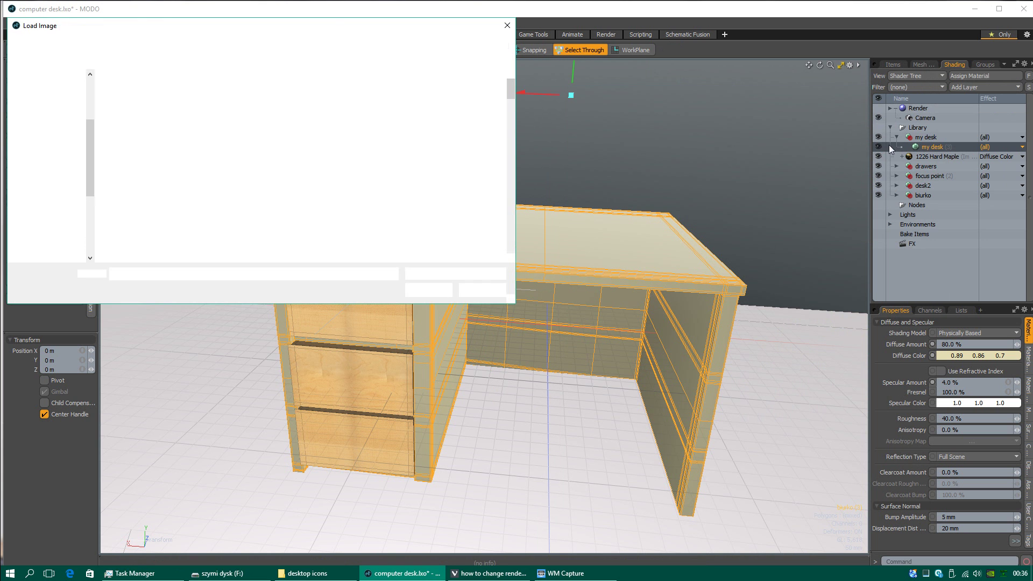
click(429, 173)
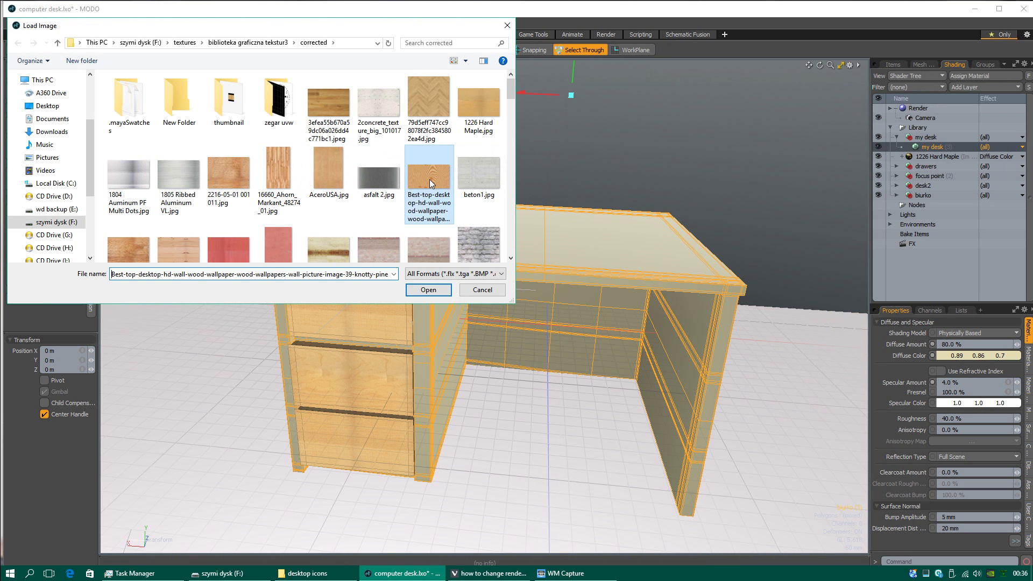
click(422, 288)
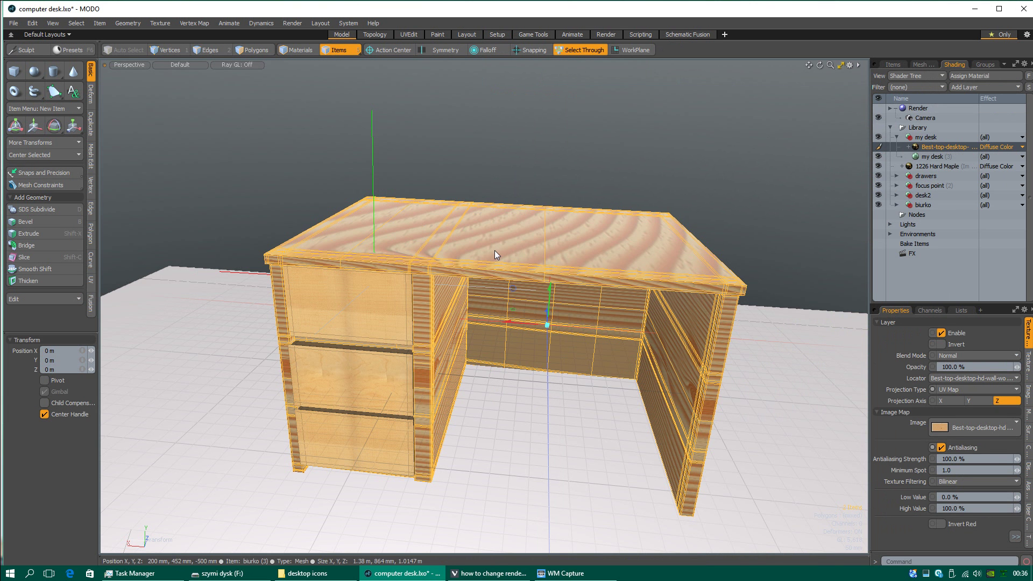
alt+drag(528, 279, 505, 290)
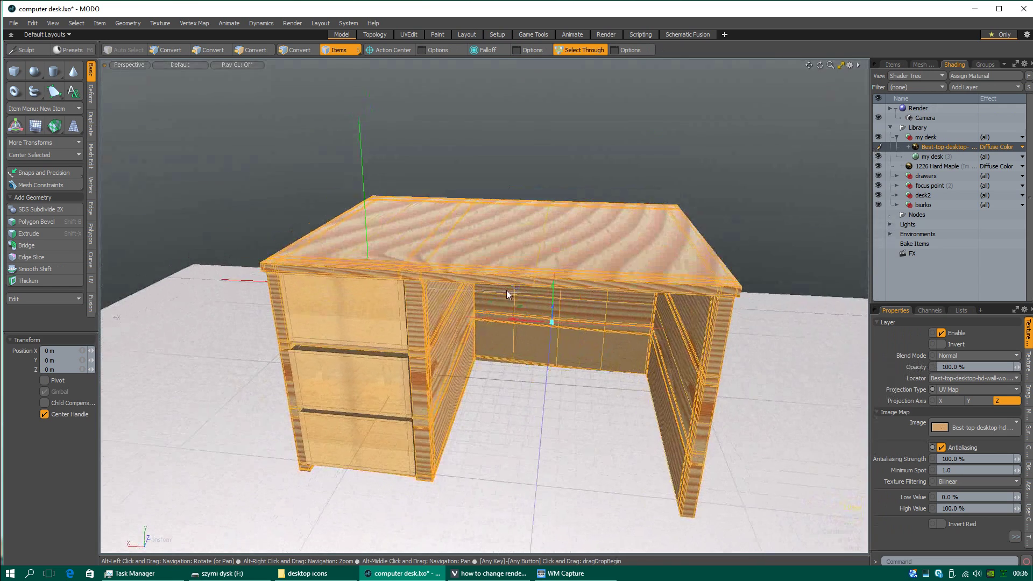
click(257, 51)
- Select the entire desk mesh and switch to the UVEdit layout, framed on it
click(590, 253)
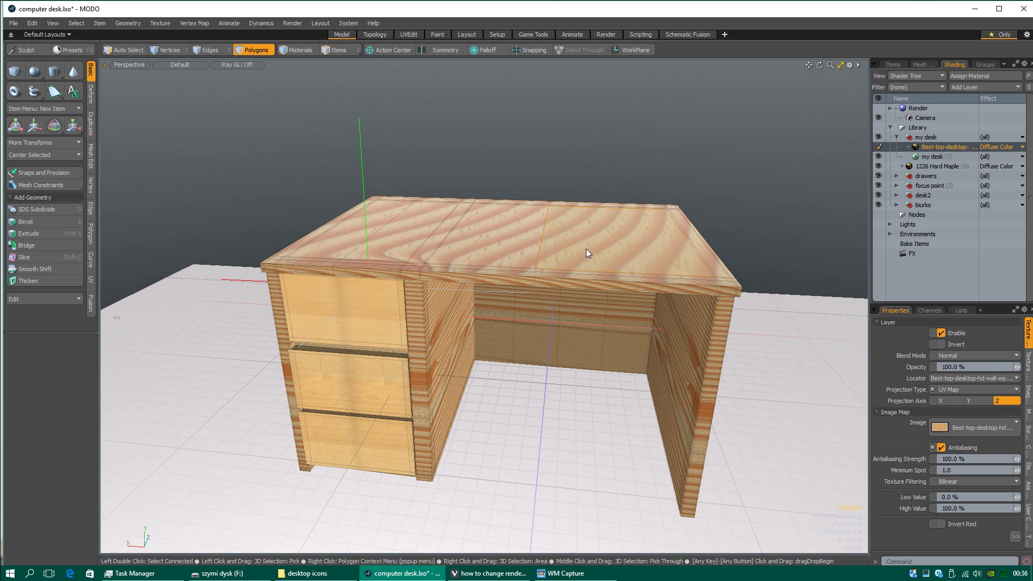
double_click(586, 250)
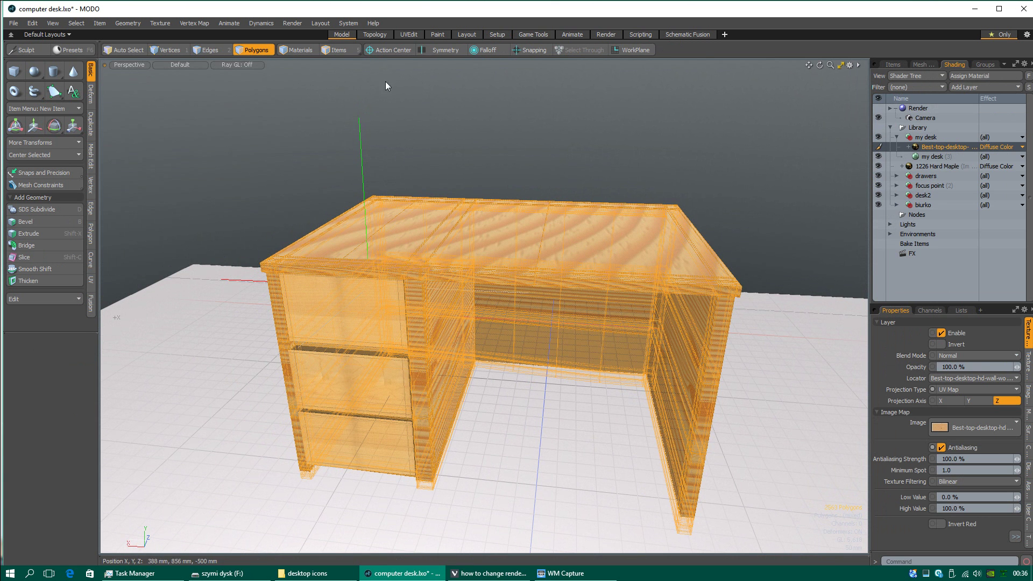
click(412, 35)
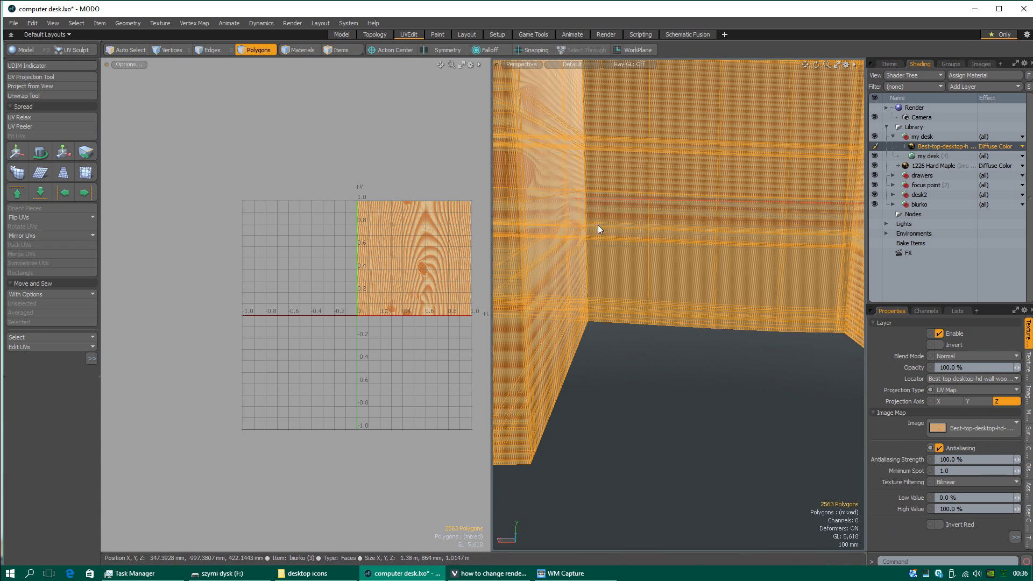
key(a)
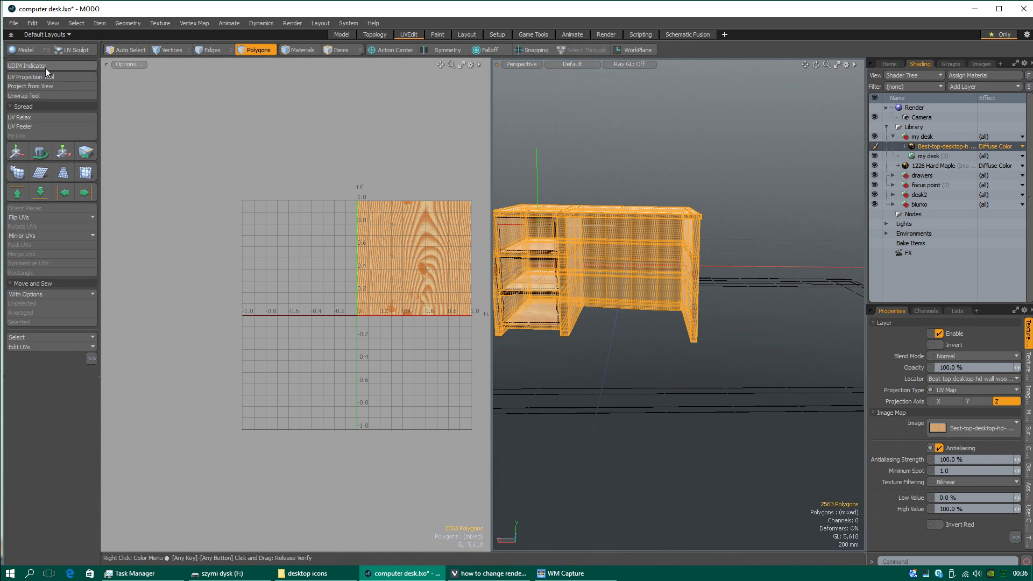
- Turn on the UDIM indicator to show tile 1001
click(44, 66)
scroll(579, 249, up, 3)
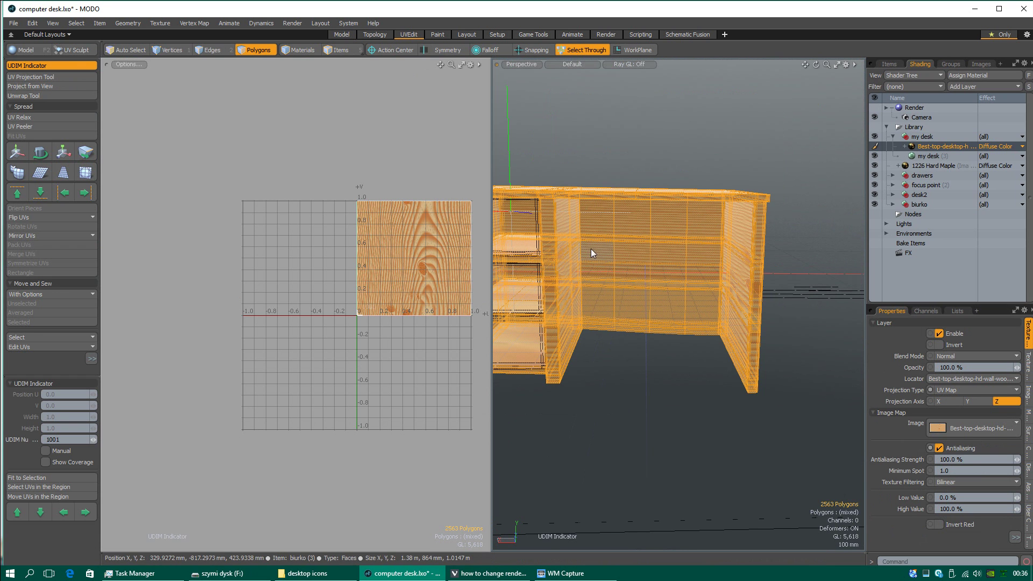
click(24, 66)
click(24, 66)
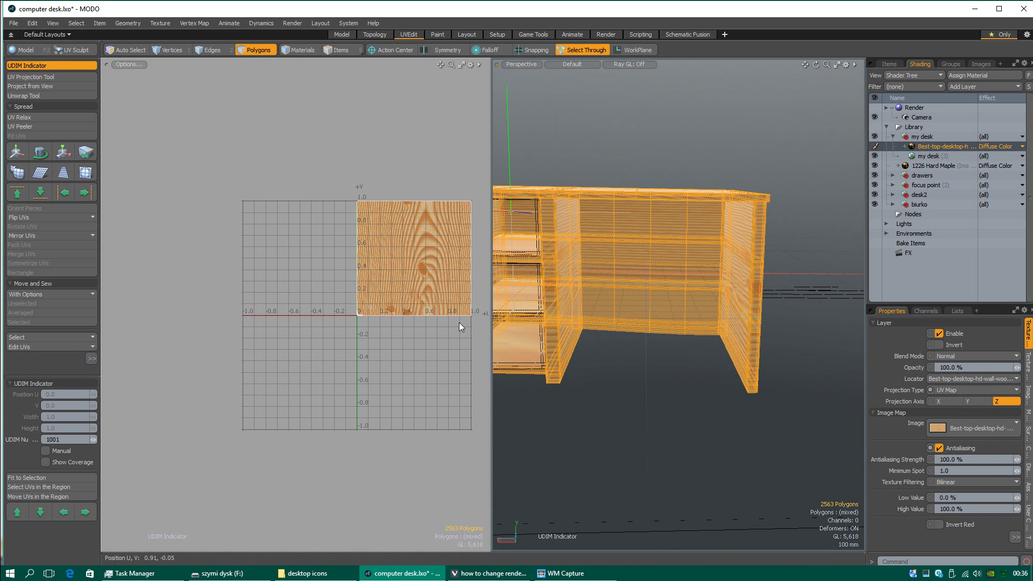
- Apply a cubic UV projection to the desk
click(30, 77)
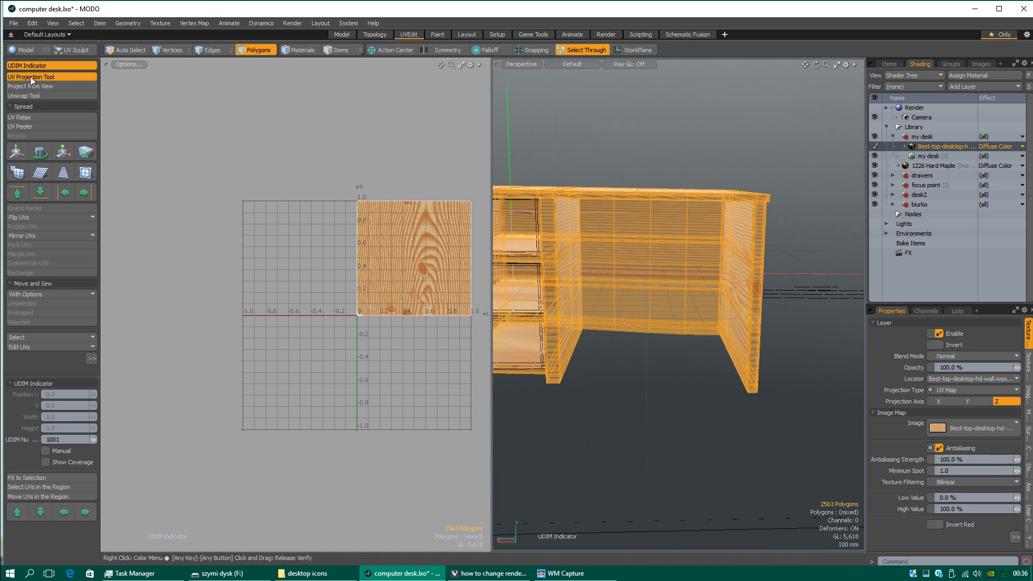
click(560, 247)
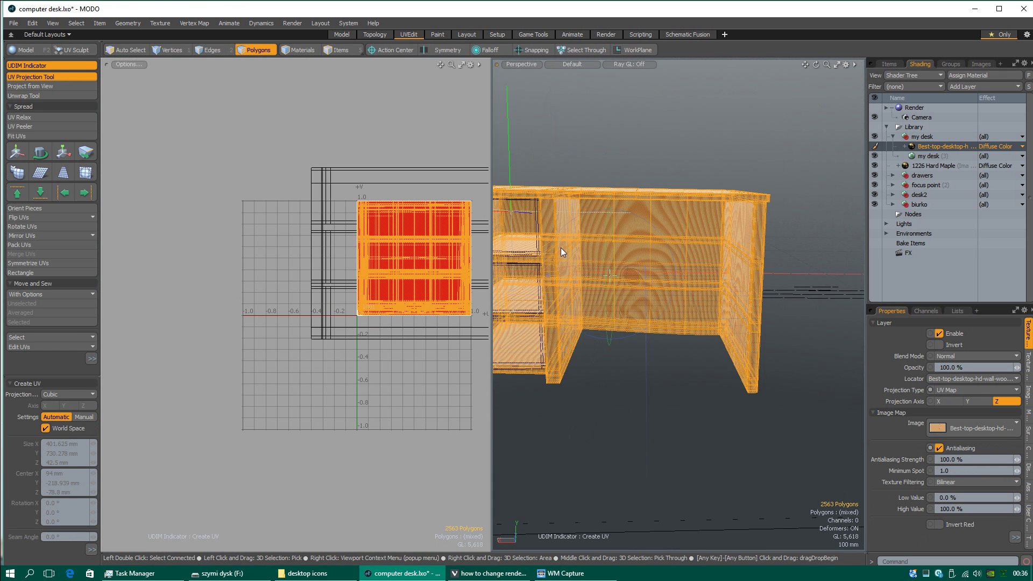
alt+drag(671, 252, 525, 282)
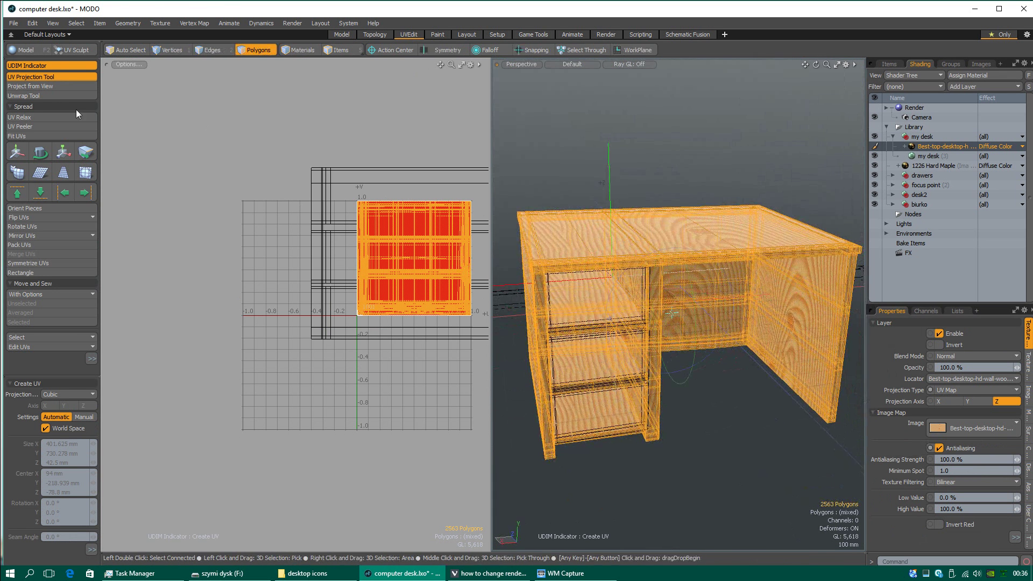
- Scale the desk's UV island down horizontally to about 0.2–0.8 U, undoing the enlargement
click(62, 153)
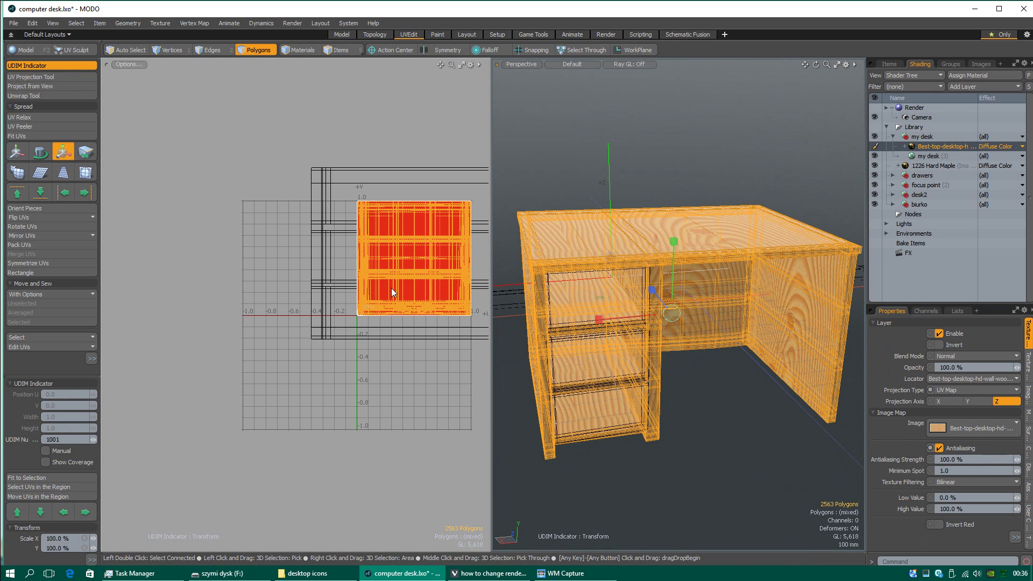
drag(392, 288, 413, 286)
key(ctrl+z)
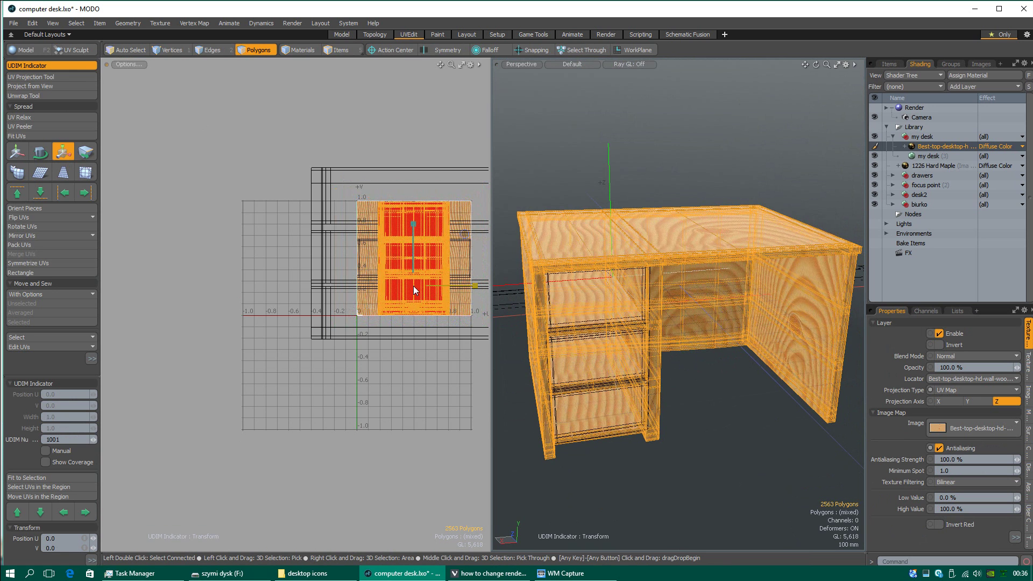
key(ctrl+z)
key(ctrl+z)
key(ctrl+z)
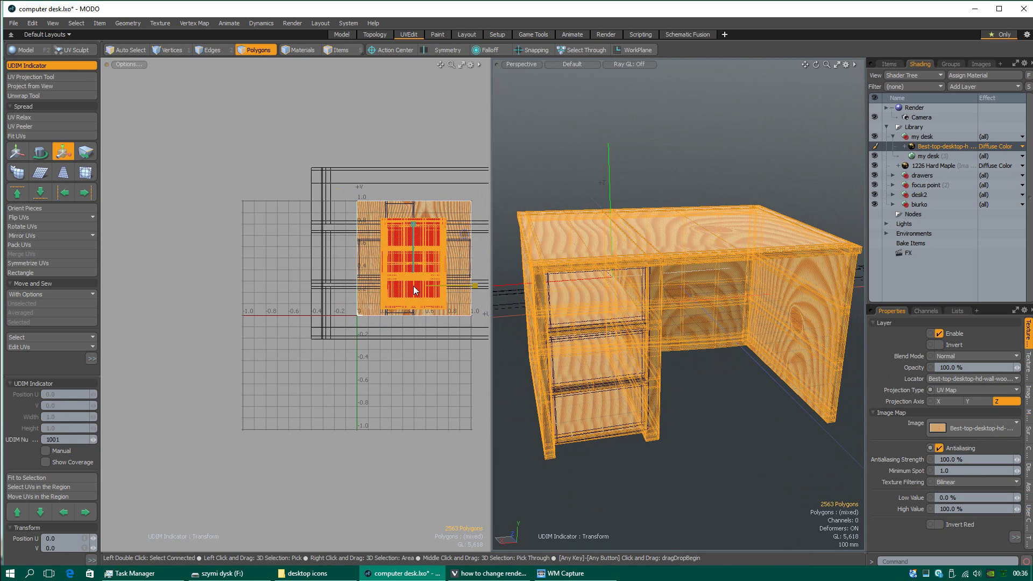
key(ctrl+z)
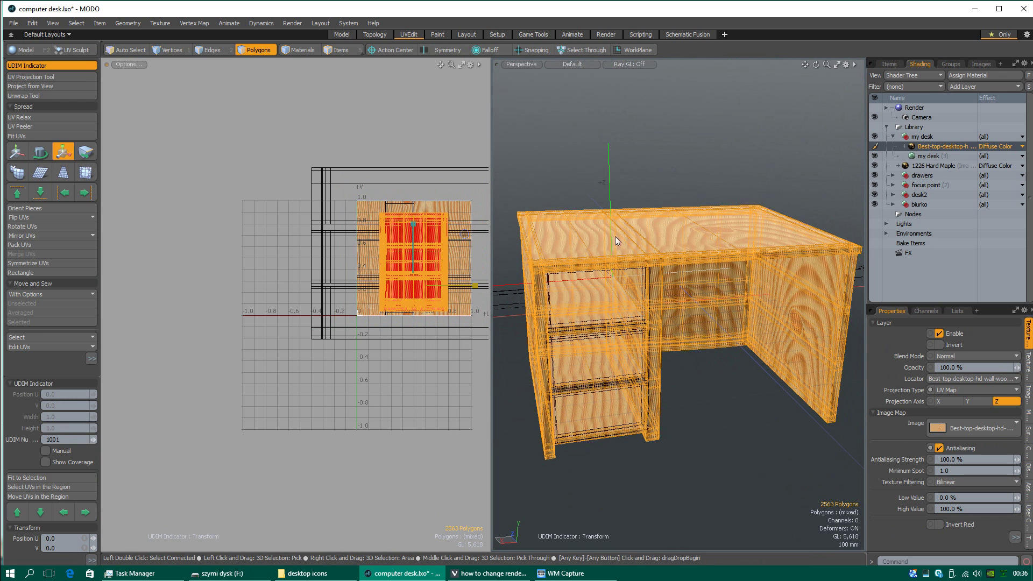
right_click(938, 145)
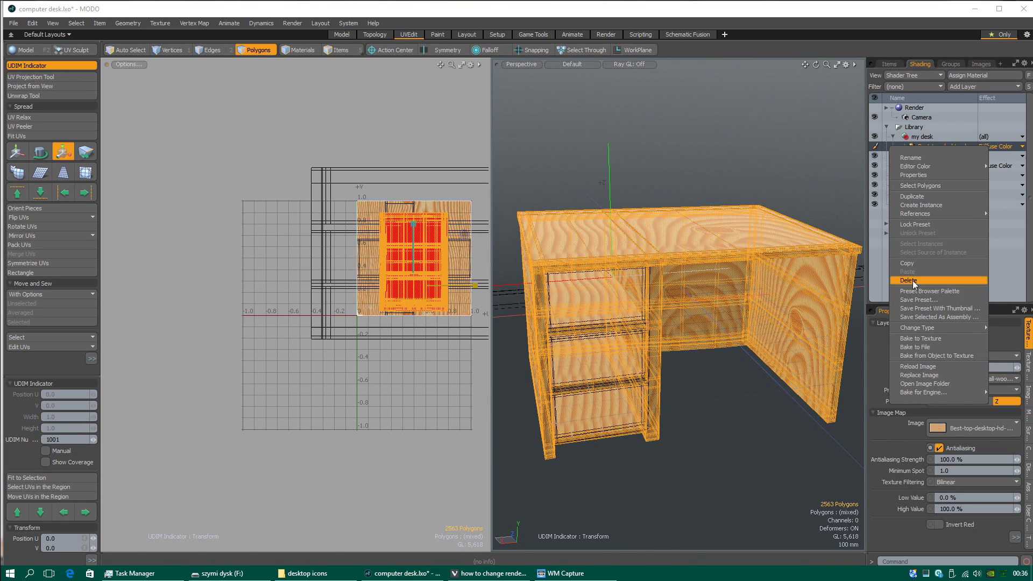
- Delete the old Best-top-desktop image layer and add a new image map to my desk
click(912, 280)
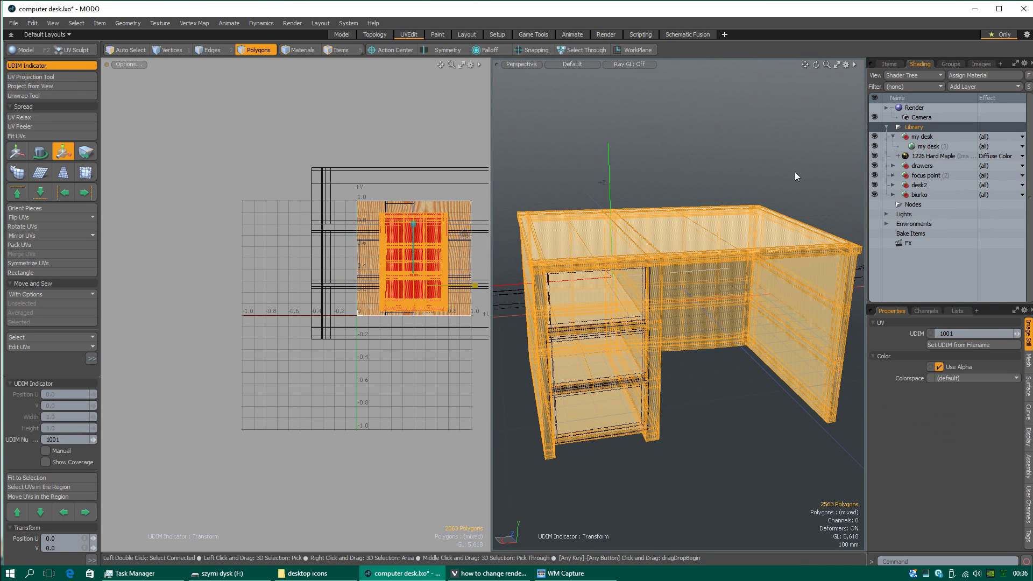
click(927, 147)
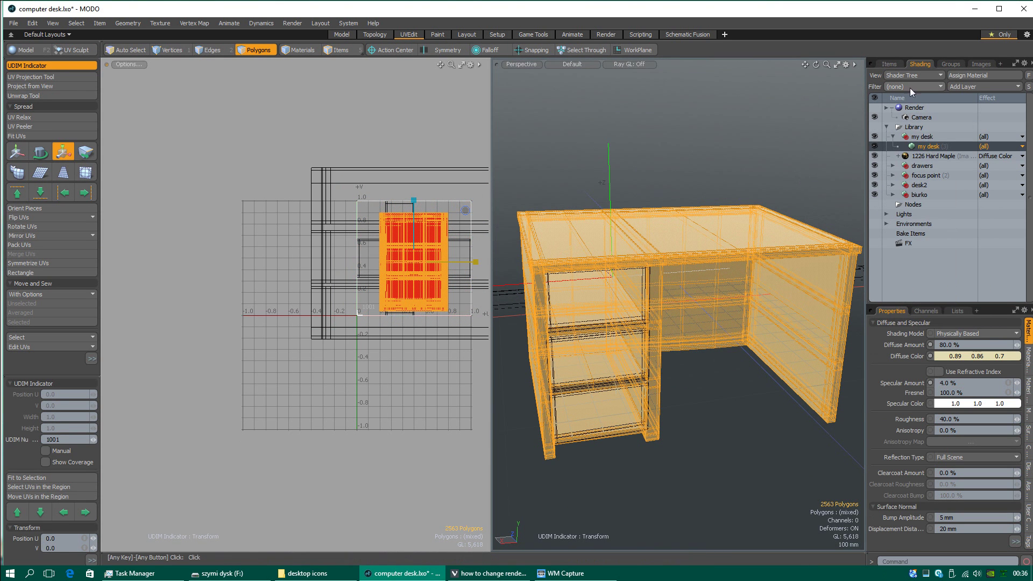
click(990, 87)
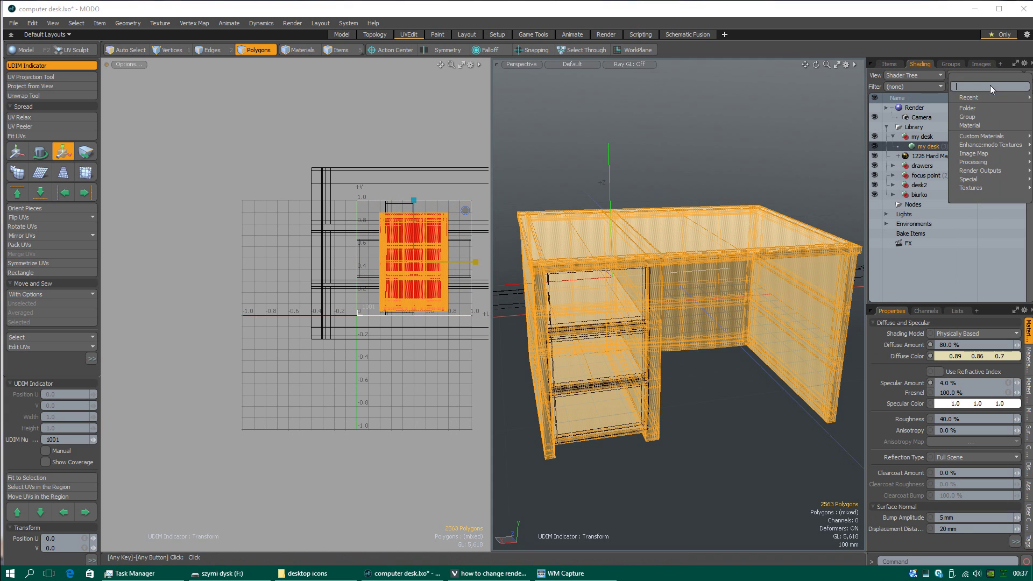
mouse_move(986, 153)
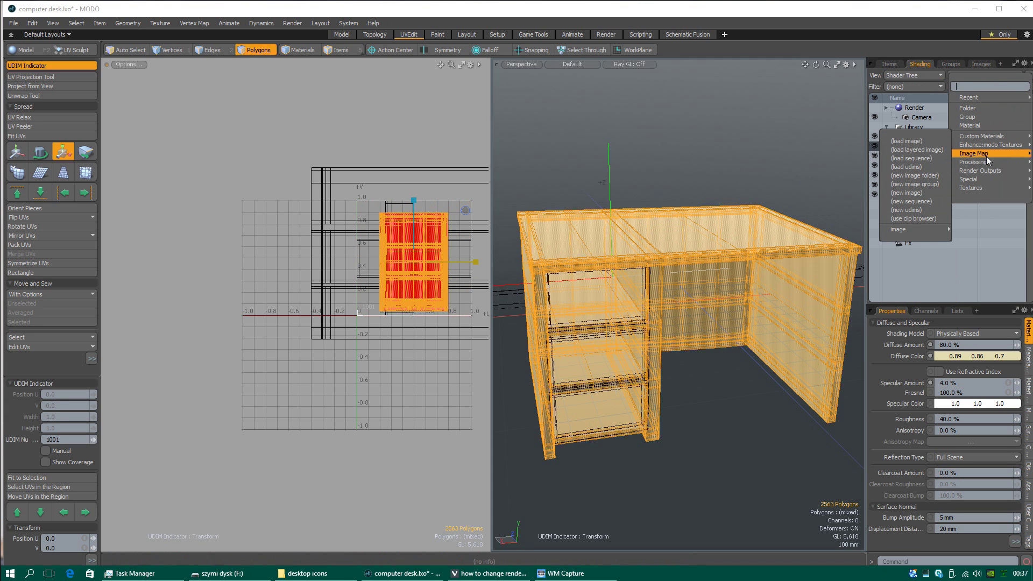
click(906, 141)
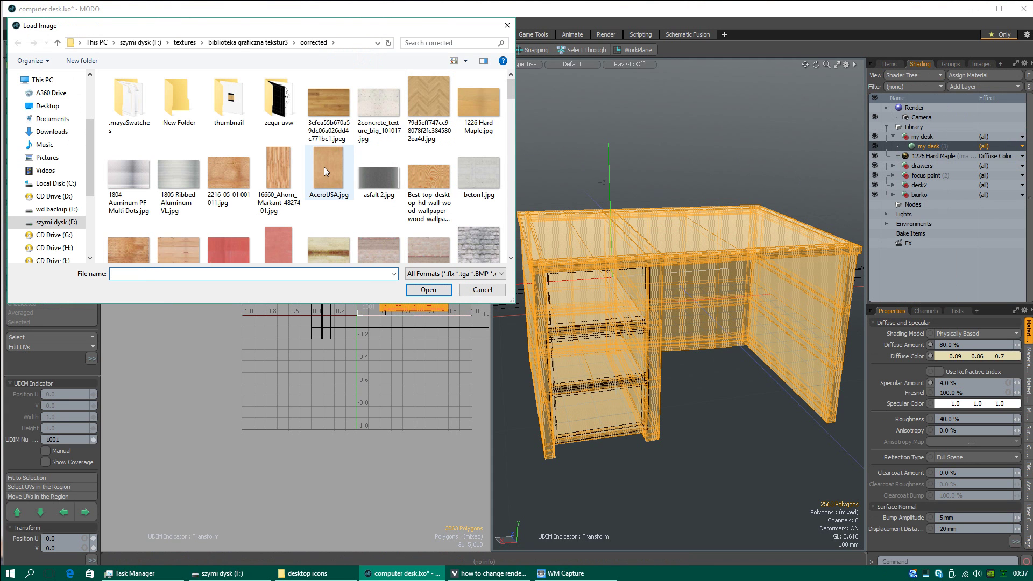
- Load heart wood1.jpg as the my desk material's image map
click(324, 167)
scroll(378, 203, down, 3)
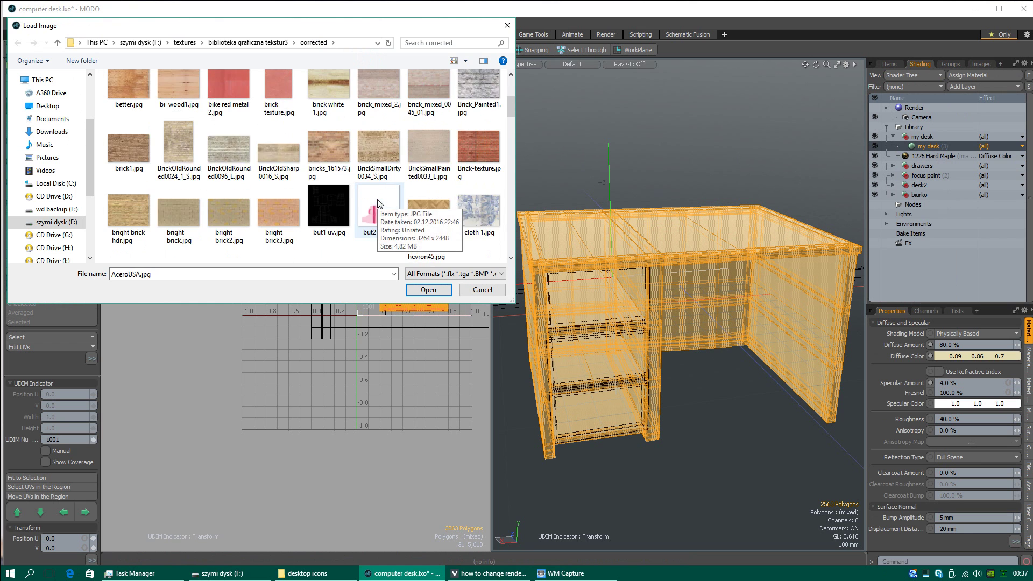
scroll(355, 211, down, 2)
click(474, 153)
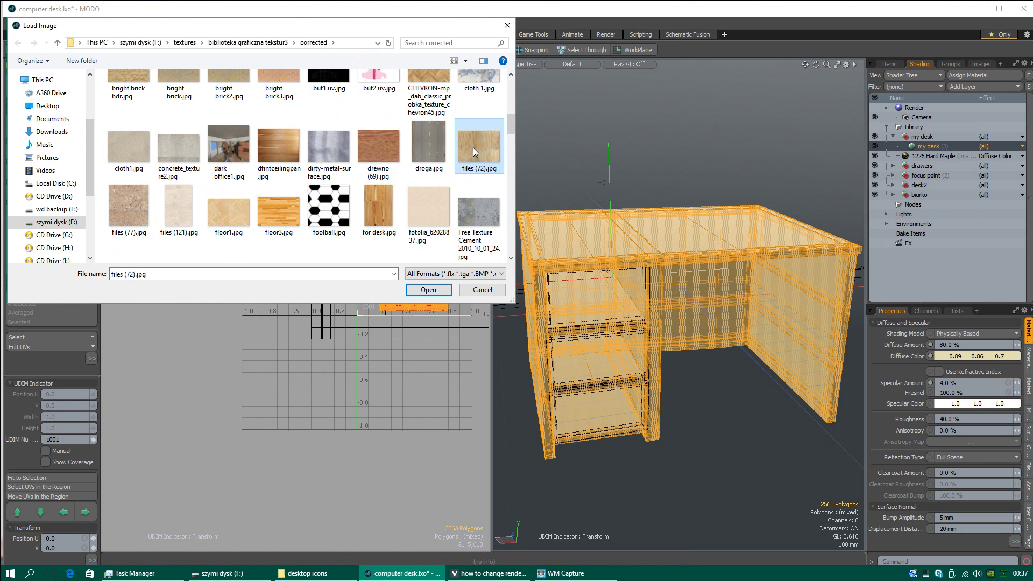
scroll(323, 194, down, 2)
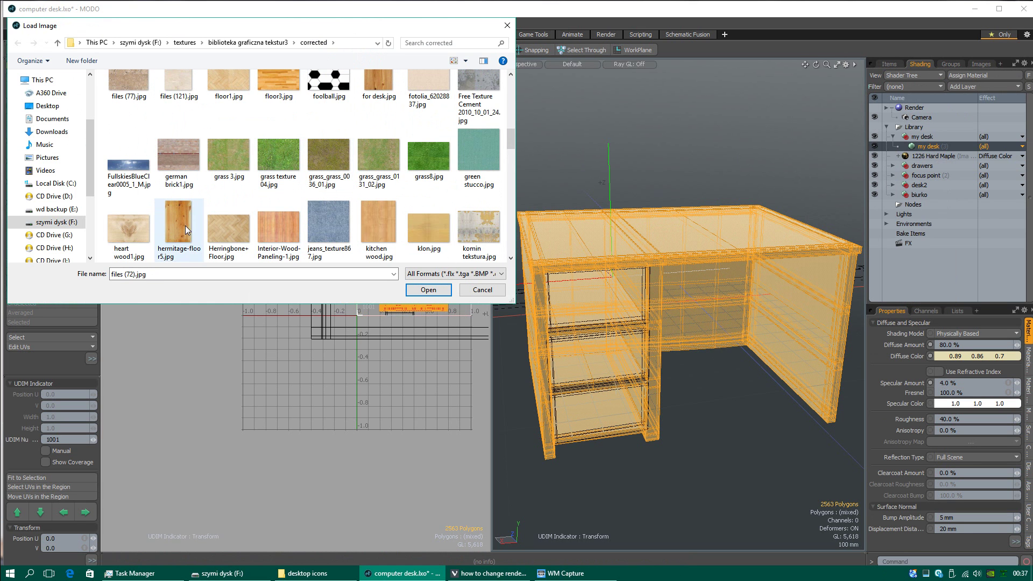
click(135, 228)
click(428, 290)
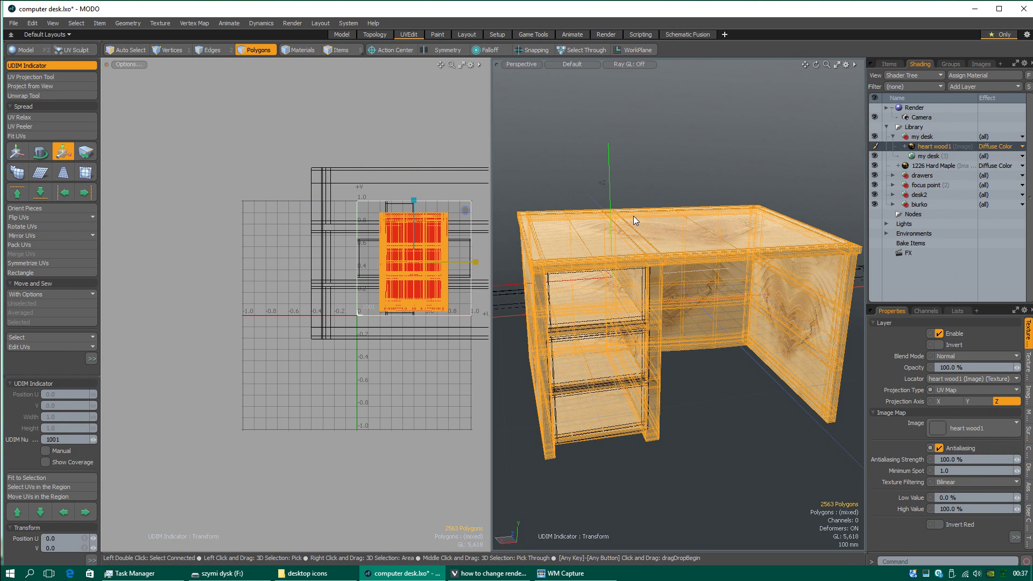
click(678, 176)
- Select the whole desk and scale its UVs with the Transform tool
double_click(674, 245)
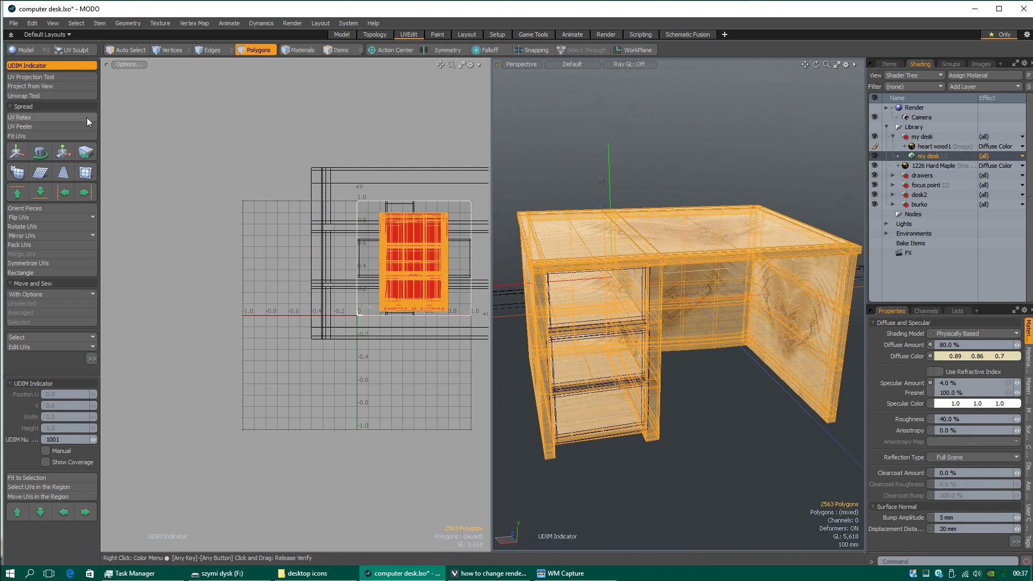
click(63, 152)
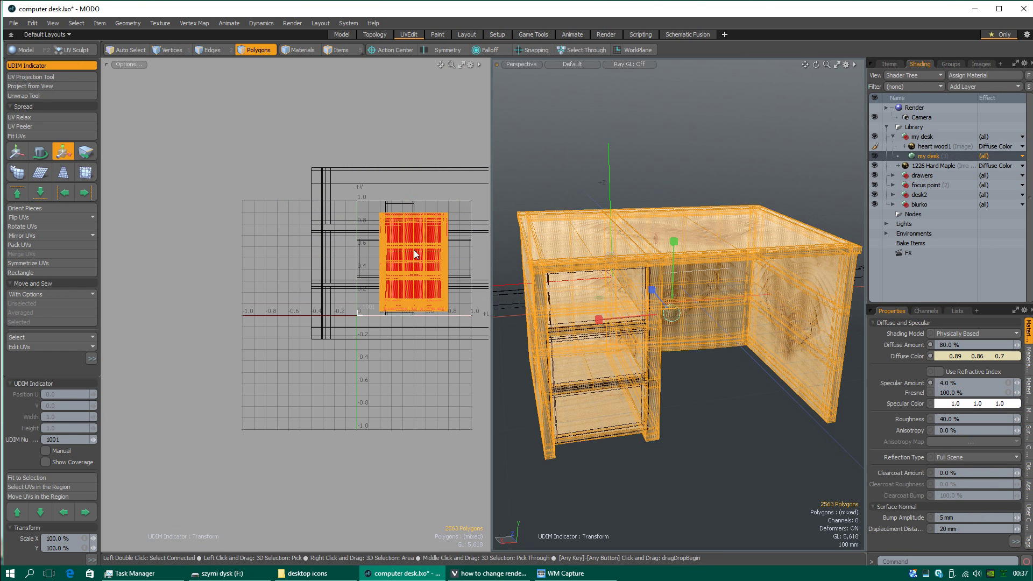
drag(410, 248, 410, 249)
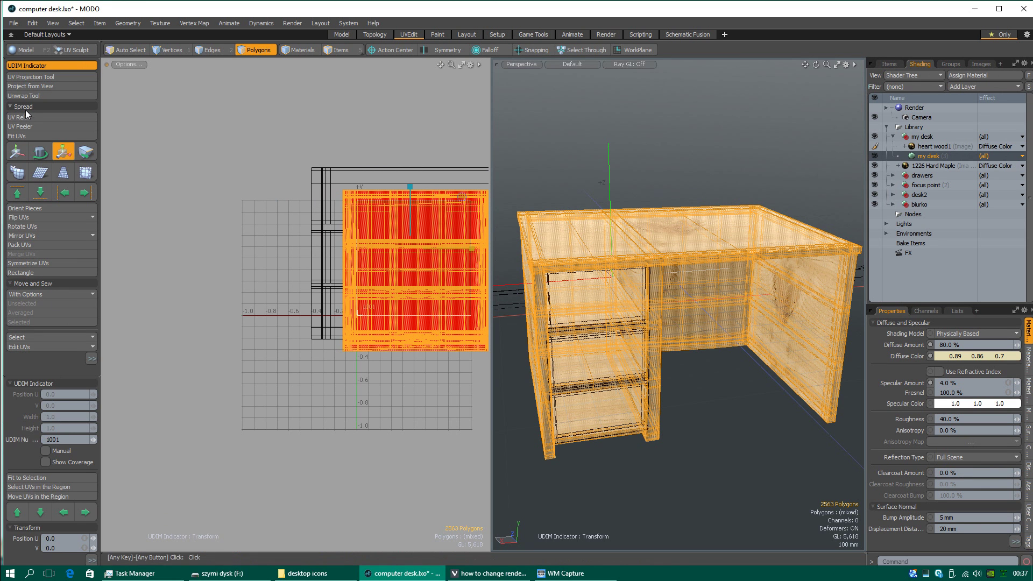
- Re-project the desk UVs with a manual cubic projection, shifting its centre to spread the face islands
click(37, 76)
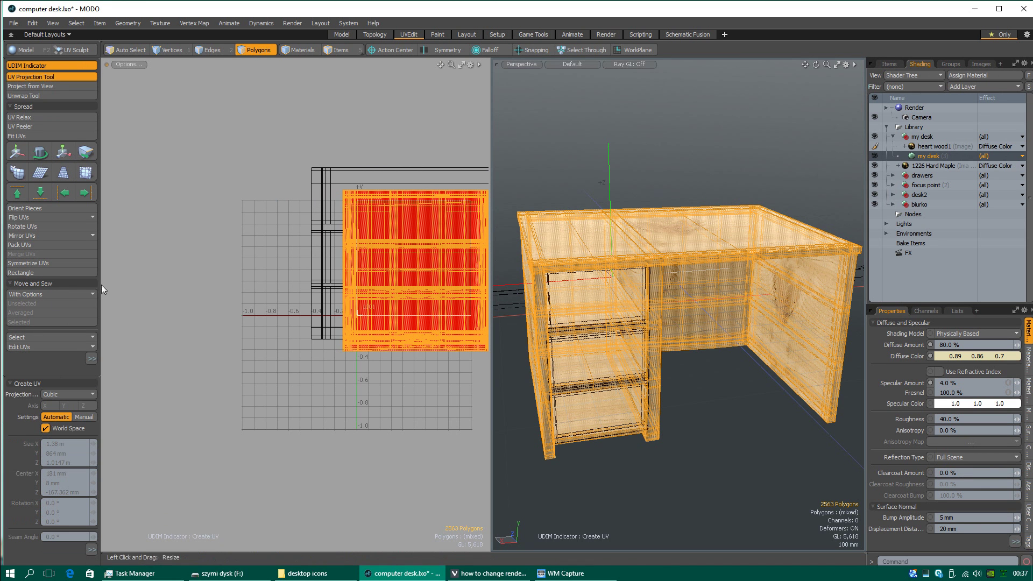
click(83, 417)
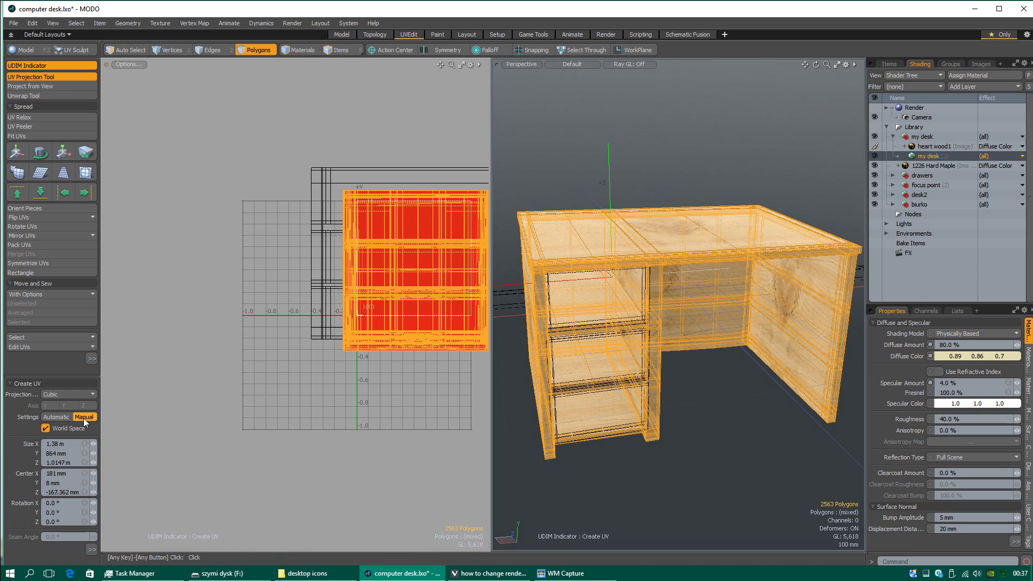
click(367, 263)
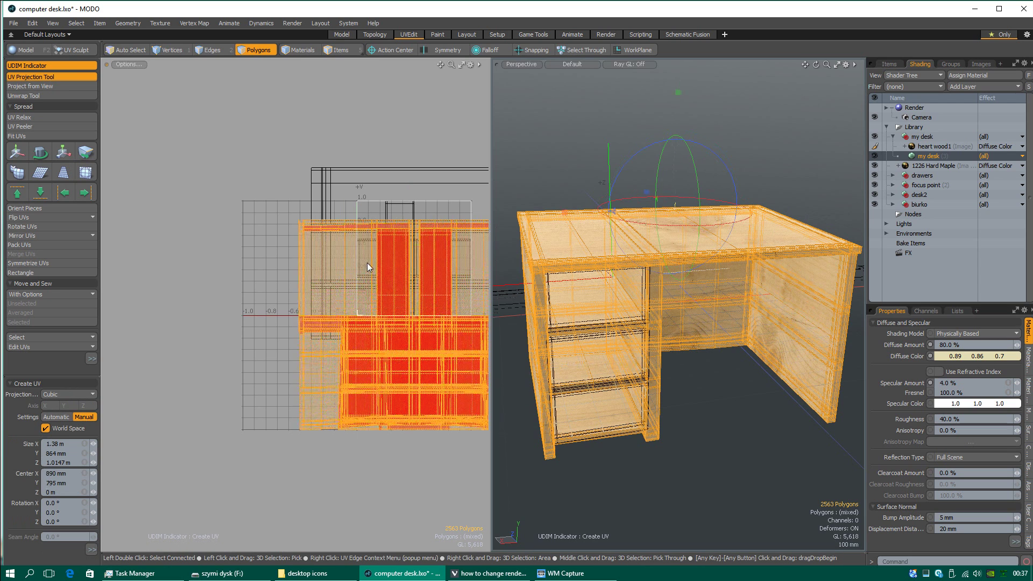
drag(366, 263, 383, 337)
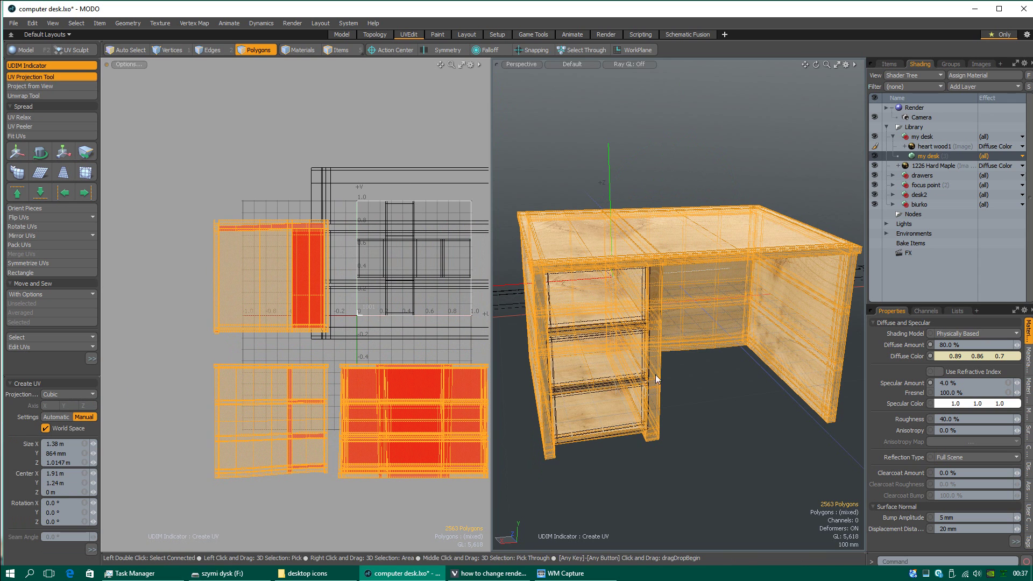
alt+shift+drag(436, 295, 267, 257)
mouse_move(714, 257)
alt+mouse_down()
mouse_move(617, 336)
mouse_move(716, 277)
mouse_move(705, 268)
alt+mouse_up()
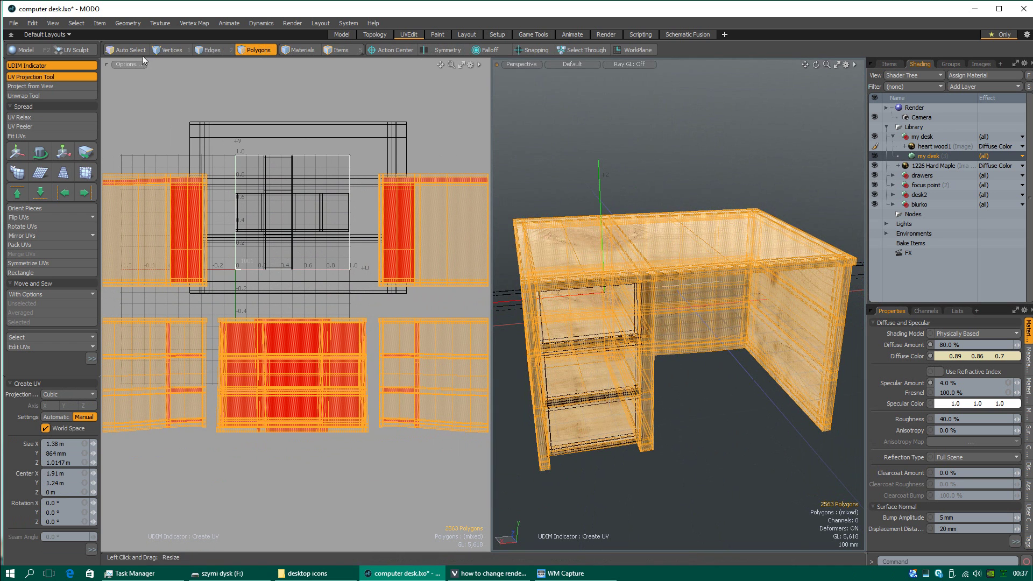
- Return to Items mode and the Model layout, inspect the wood-textured desk, then bring WM Capture forward
click(334, 50)
click(341, 34)
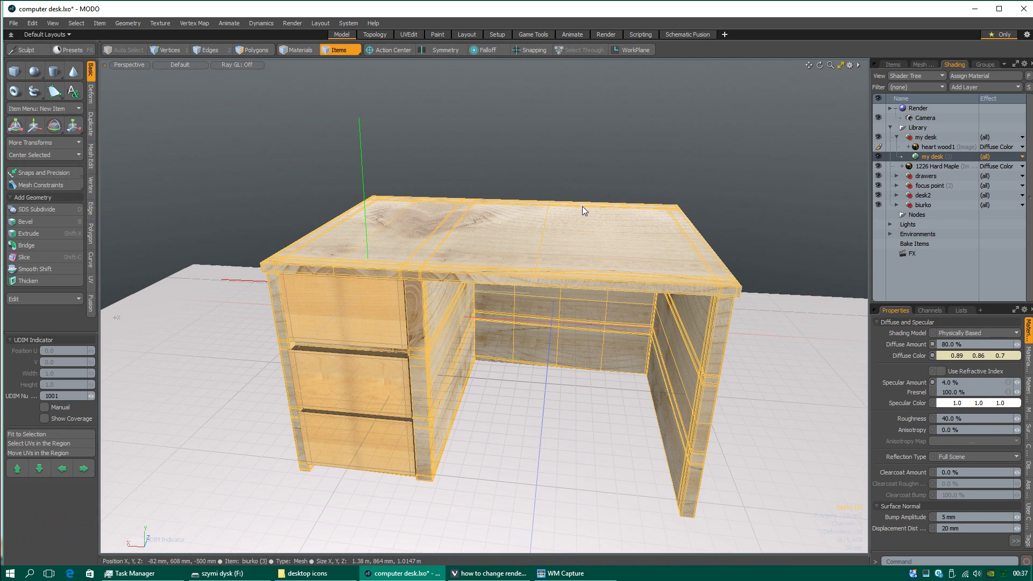
alt+drag(514, 328, 473, 242)
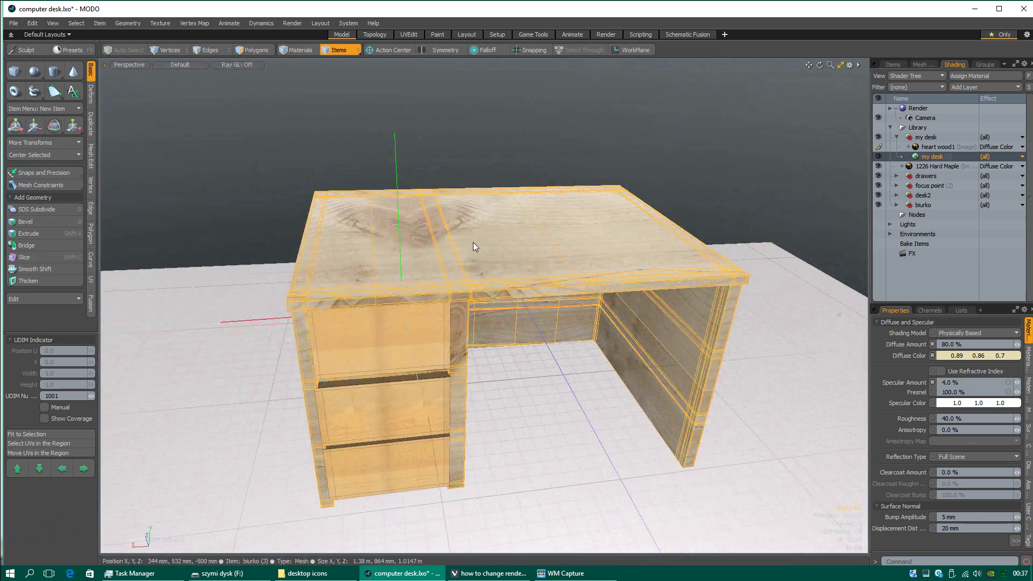
scroll(472, 242, up, 3)
alt+drag(515, 347, 559, 141)
scroll(573, 210, up, 2)
scroll(575, 211, down, 5)
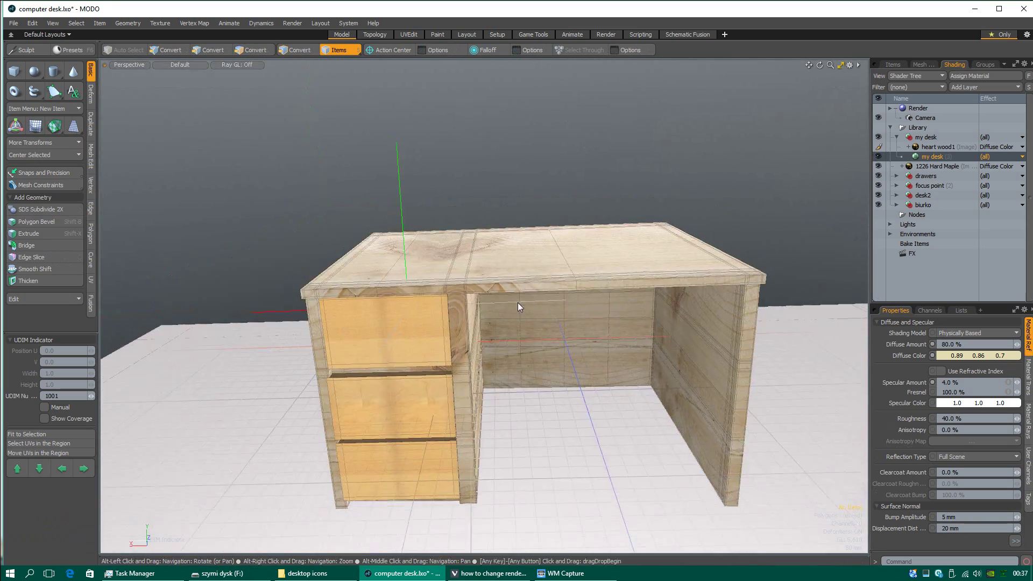
alt+drag(518, 306, 617, 490)
mouse_move(574, 576)
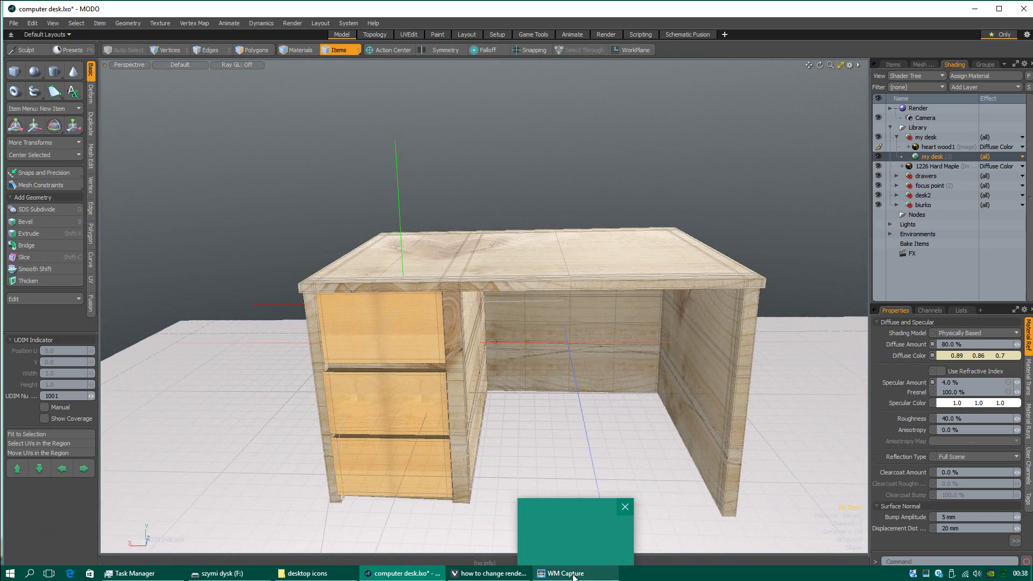
click(574, 577)
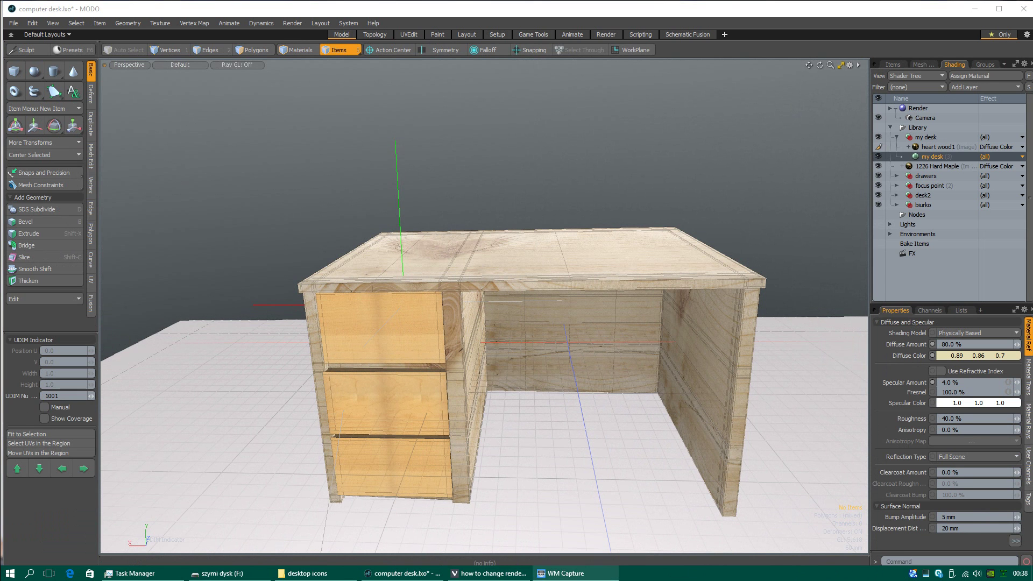